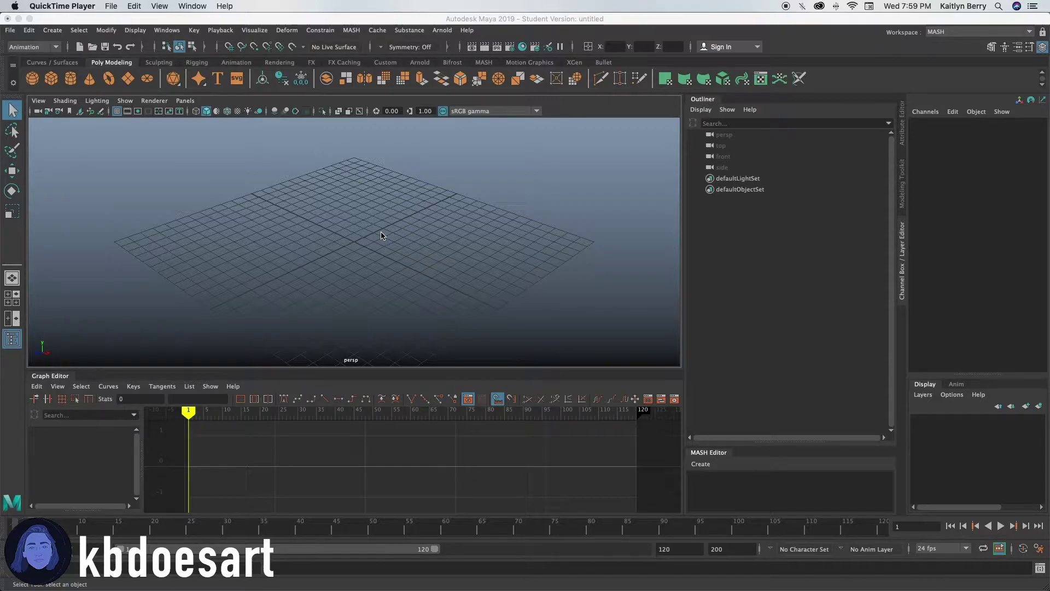
- Switch the menu set to Modeling and show the front view at full size
left_click(53, 48)
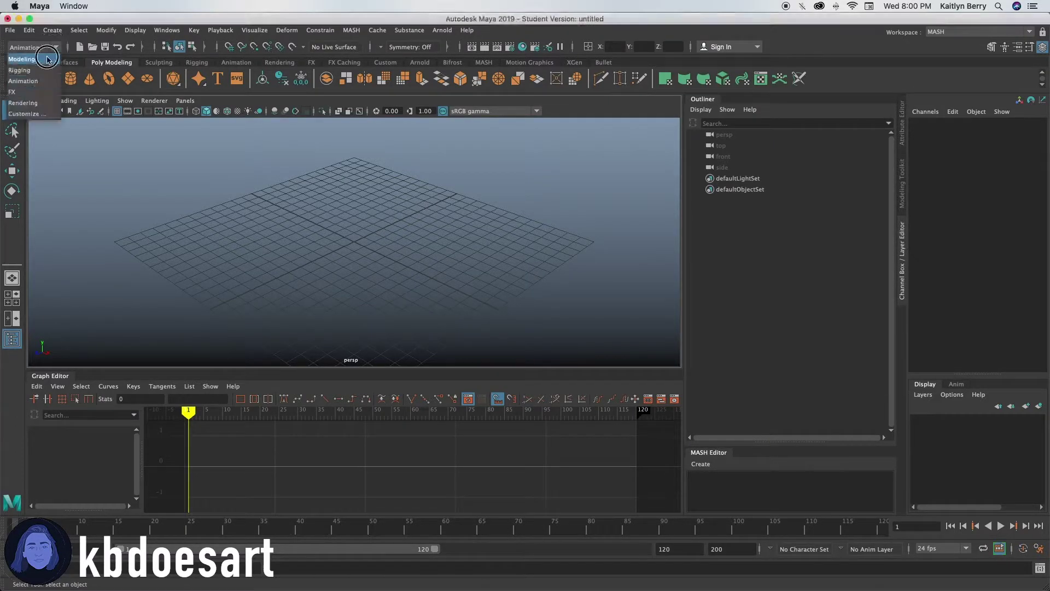
left_click(22, 59)
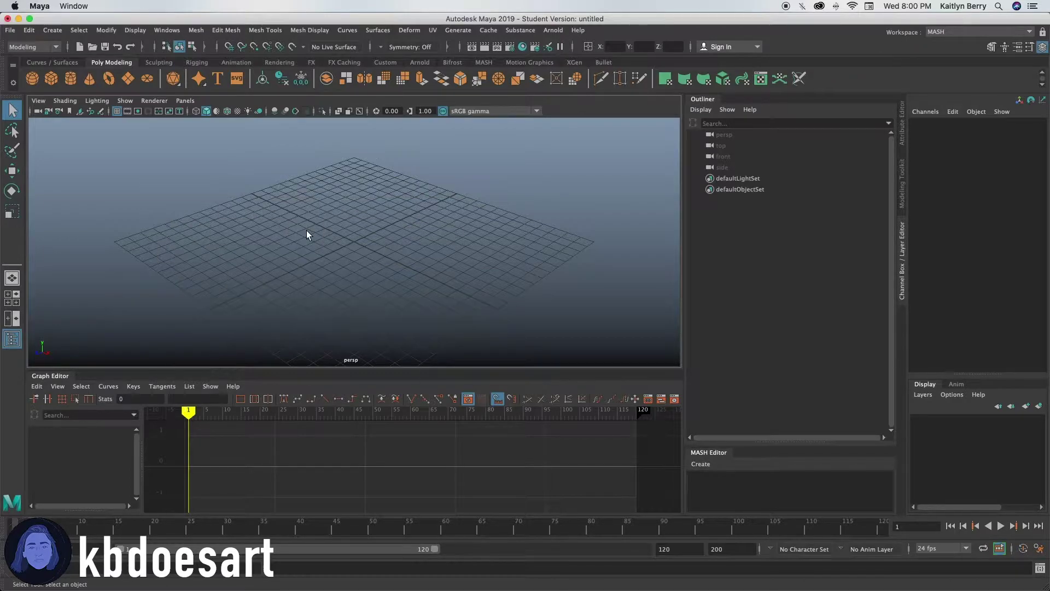
key("space")
key("space")
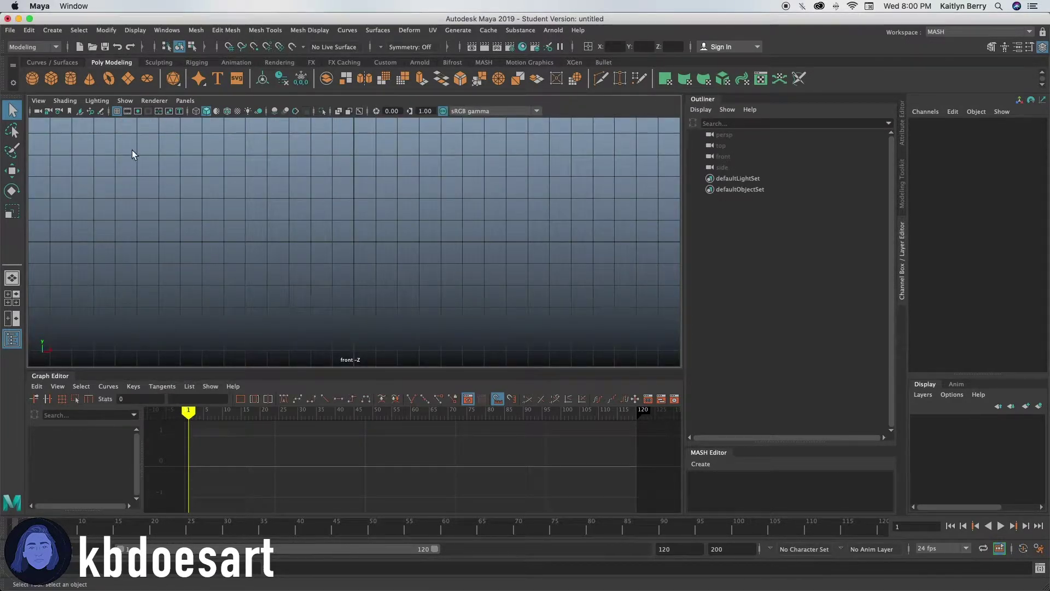
- Import standard-light-bulb-x.png from the Desktop/Art/Tutorials/Maya/Refs folder as an image plane in the front view
left_click(38, 101)
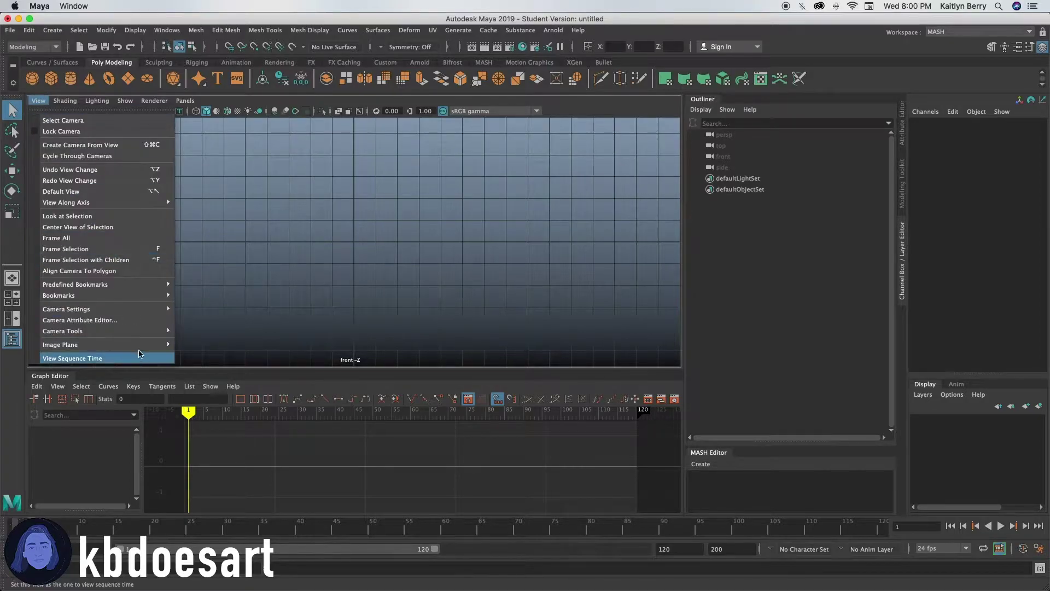
mouse_move(142, 349)
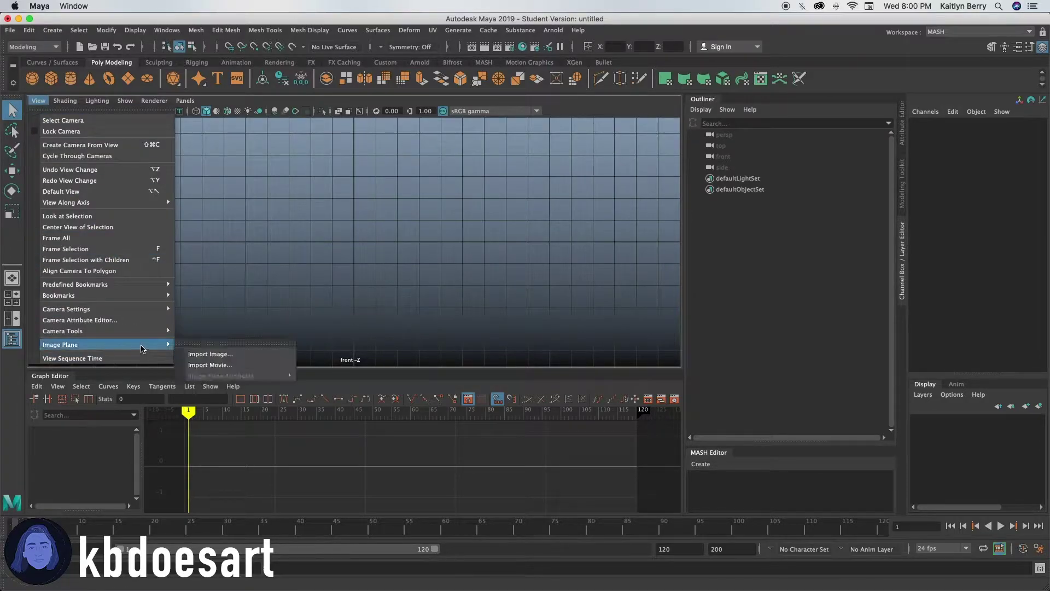
left_click(220, 355)
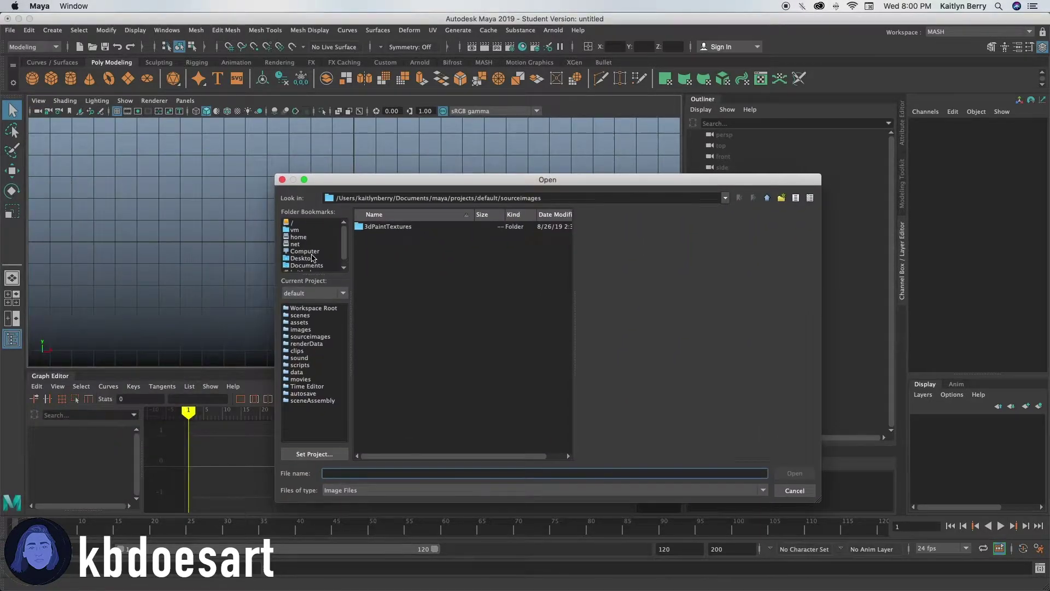
left_click(312, 258)
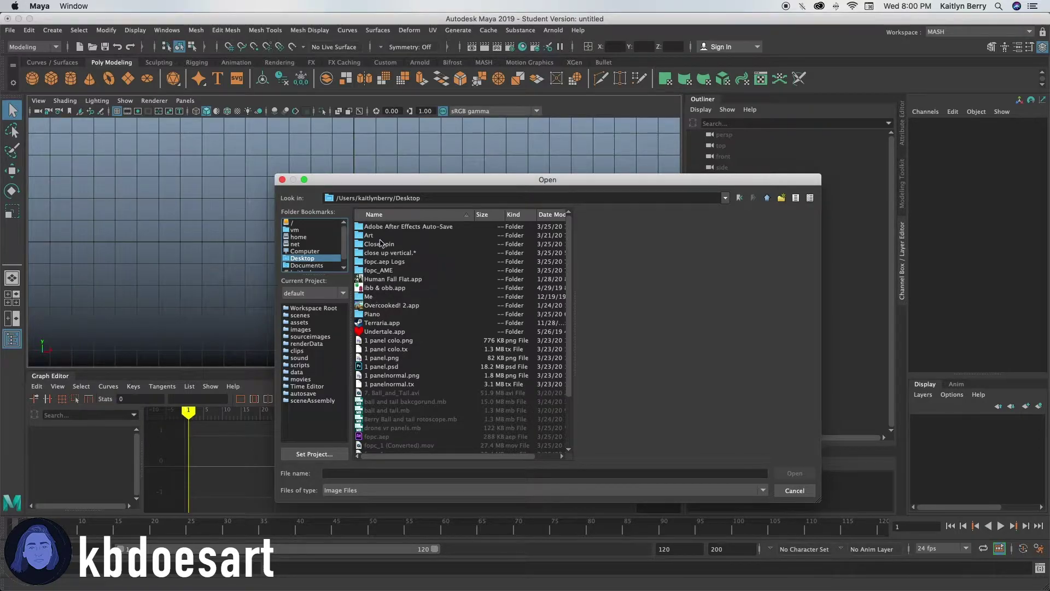
double_click(380, 236)
double_click(377, 270)
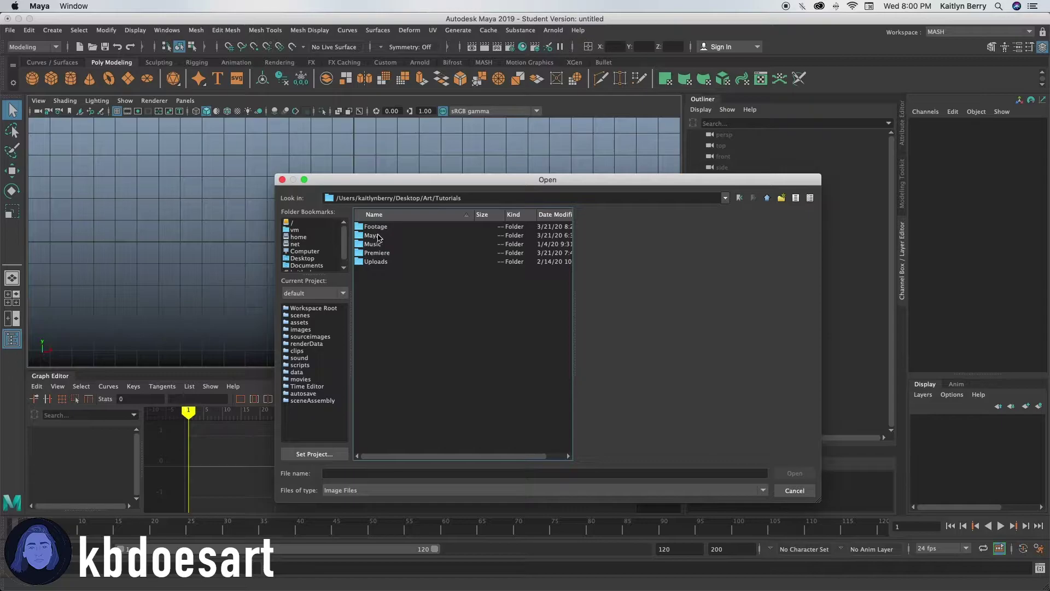
double_click(377, 235)
double_click(375, 226)
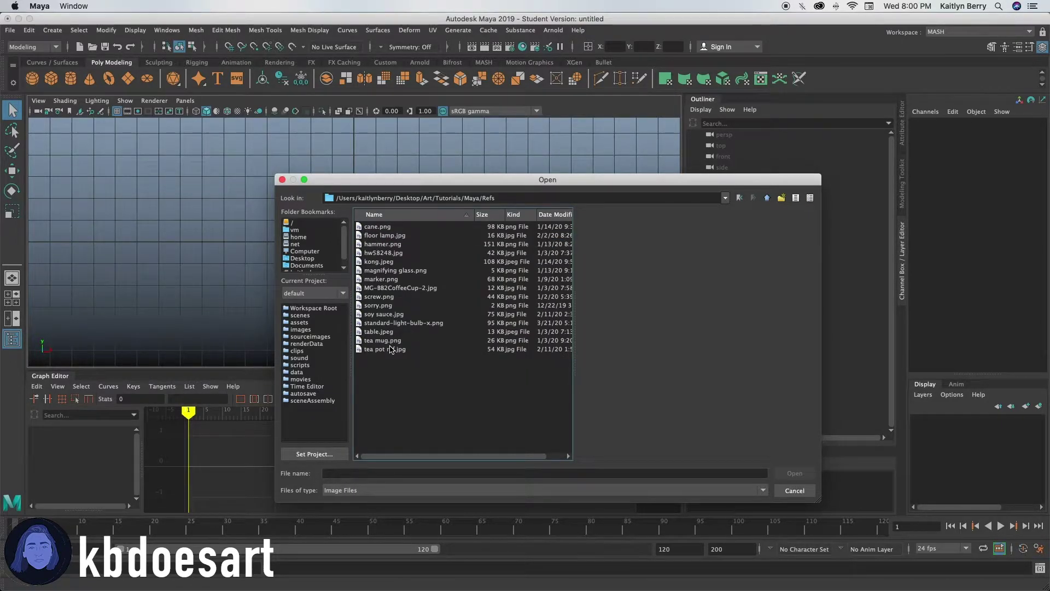
double_click(403, 322)
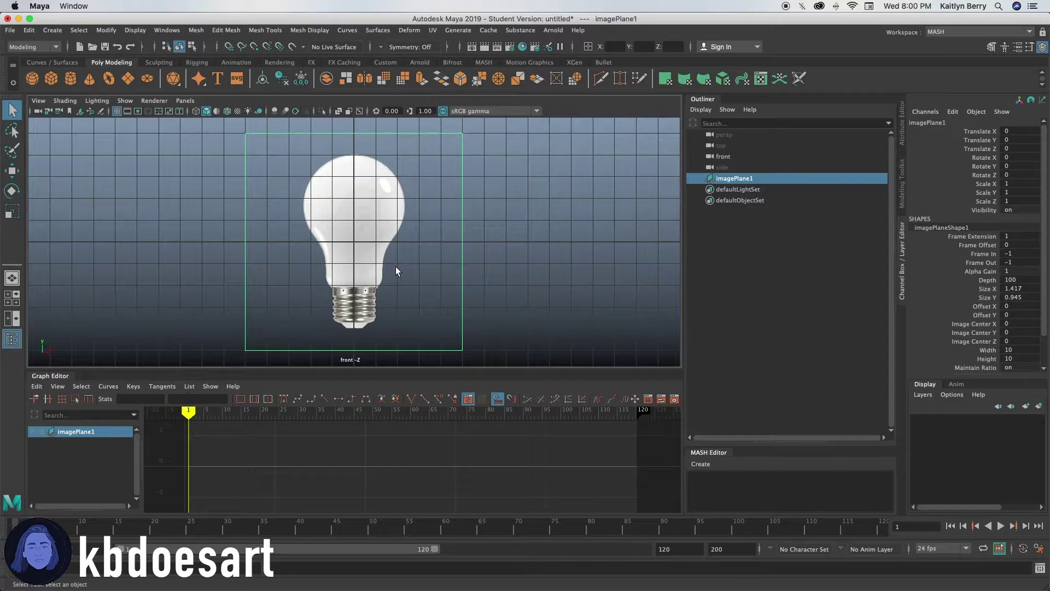
- Move the light bulb image plane up to about 3.99 in Y so the bulb's base rests on the grid's horizontal axis
right_click_drag(444, 245, 172, 219, "alt")
middle_click_drag(296, 204, 293, 227, "alt")
key("w")
left_click_drag(344, 226, 342, 169)
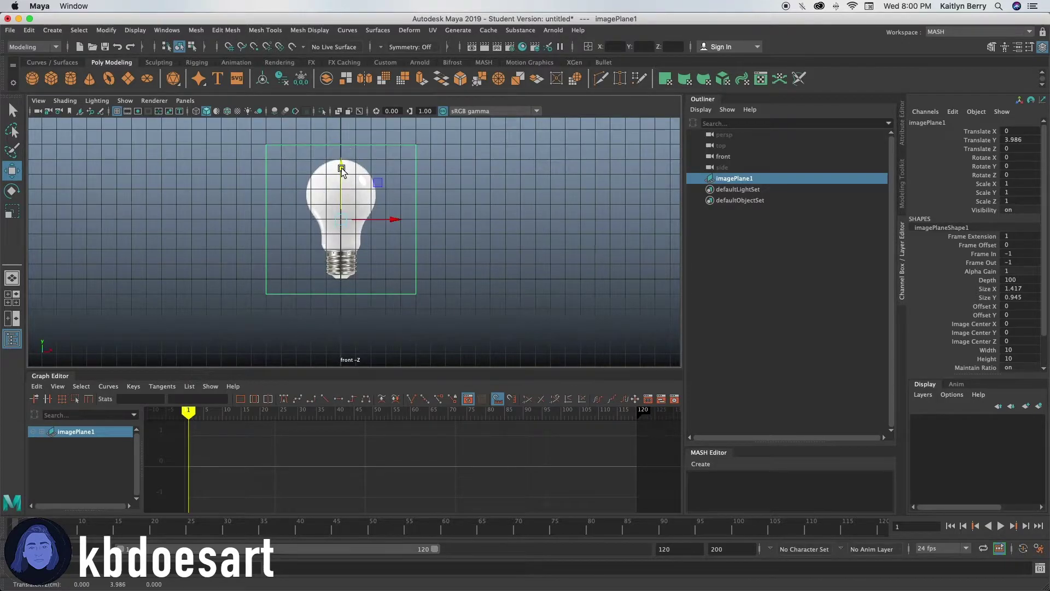
- Set the image plane to display only when looking through the front camera, and check it in the four-view layout
left_click(902, 126)
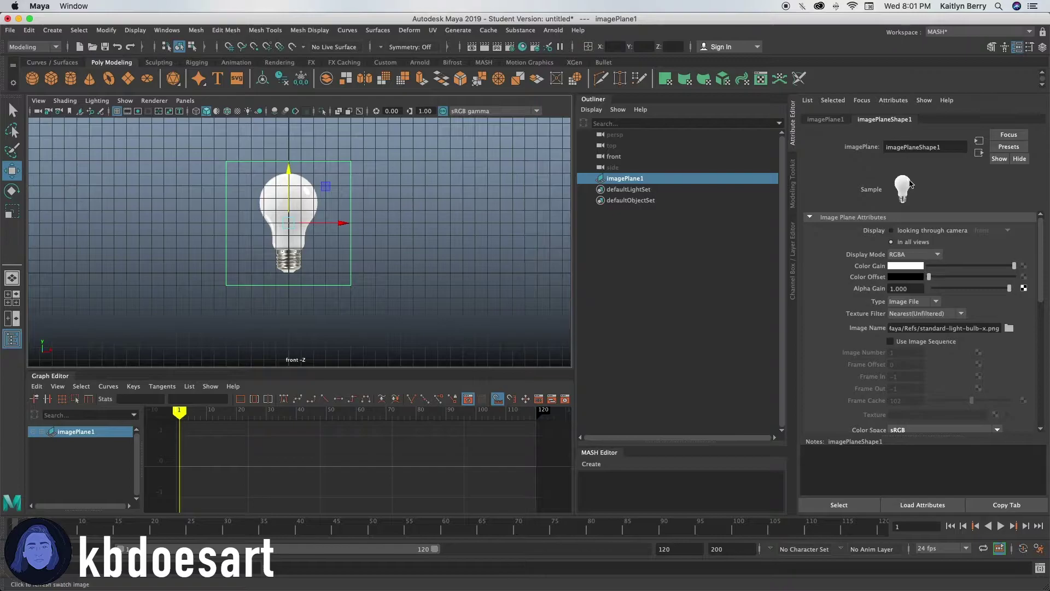
left_click(715, 242)
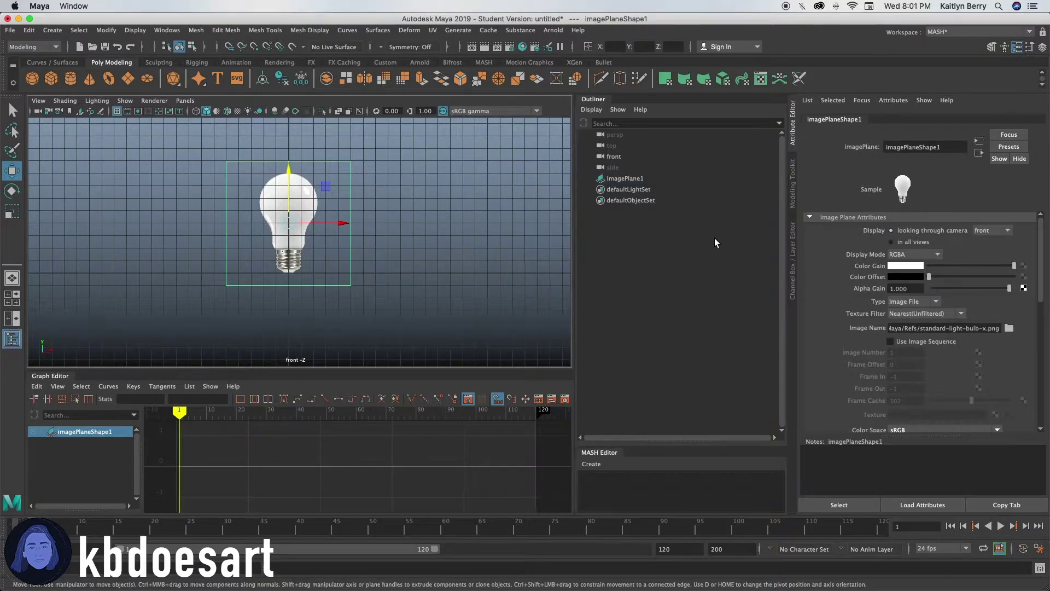
key("space")
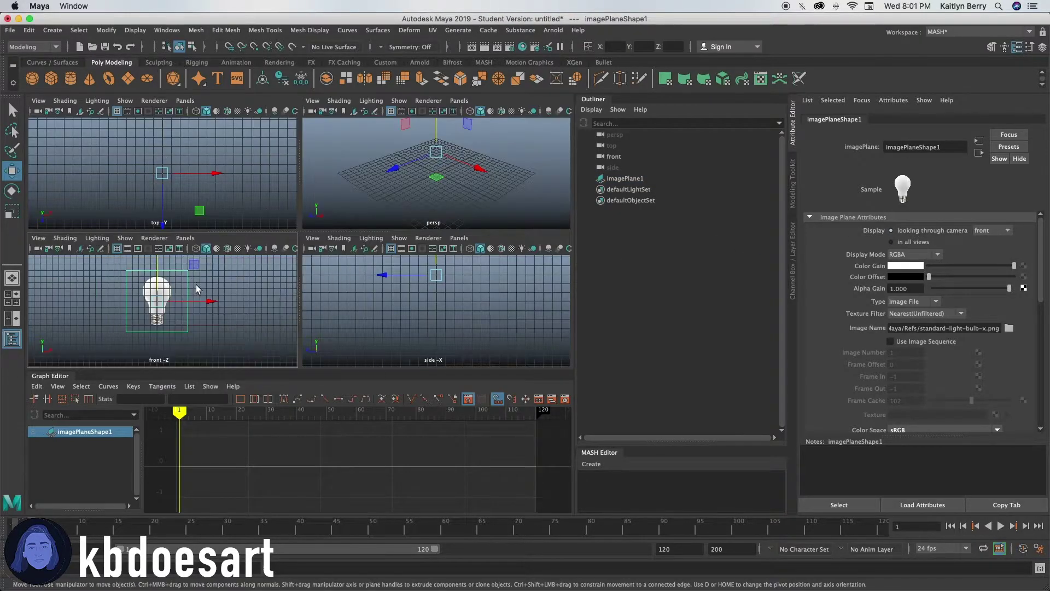
key("space")
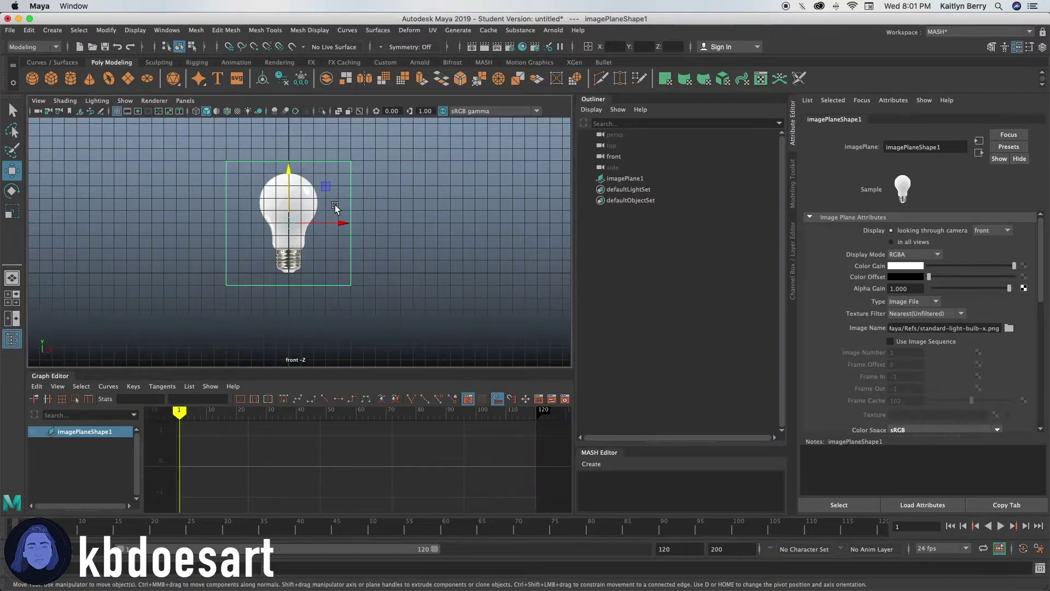
- Create a polygon sphere and move it straight up into the round part of the bulb in the reference image
scroll(334, 213, "up", 6)
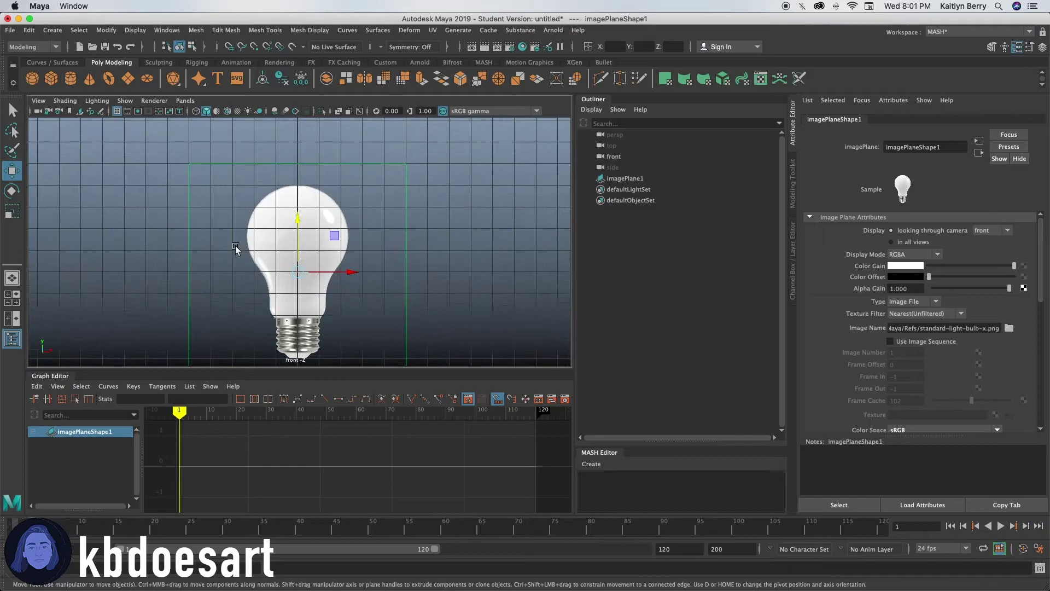
scroll(296, 239, "up", 1)
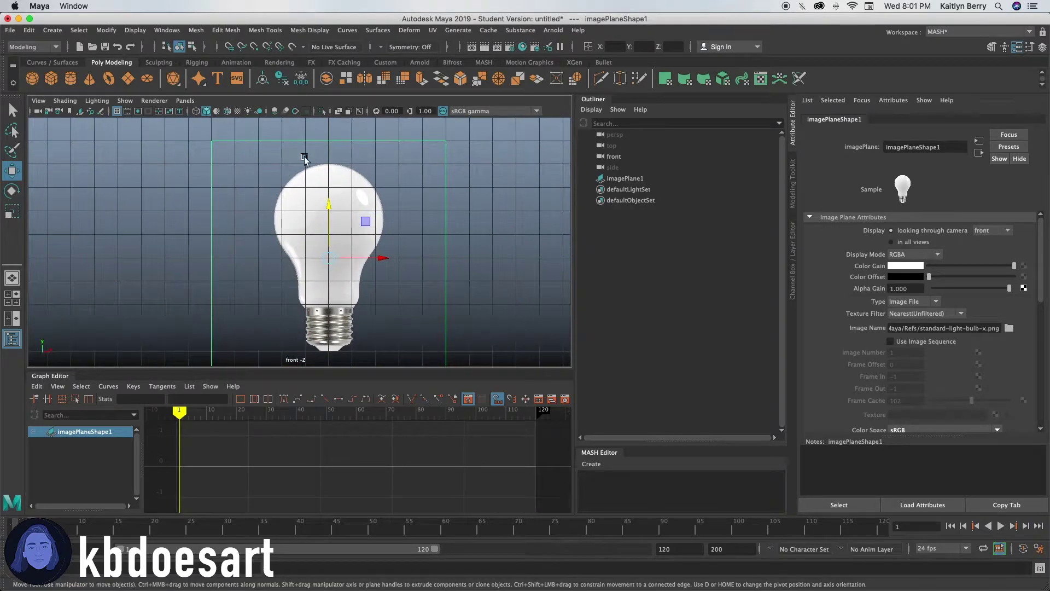
left_click(33, 79)
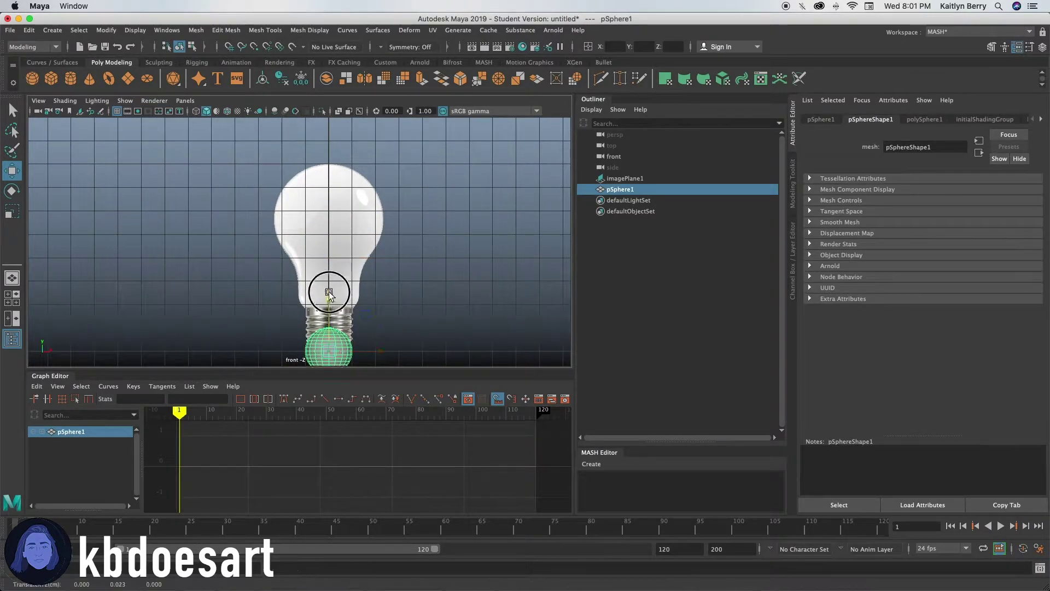
left_click_drag(328, 276, 326, 161)
- Scale the sphere uniformly to about 2.35 and lower it slightly to match the bulb's round outline
key("r")
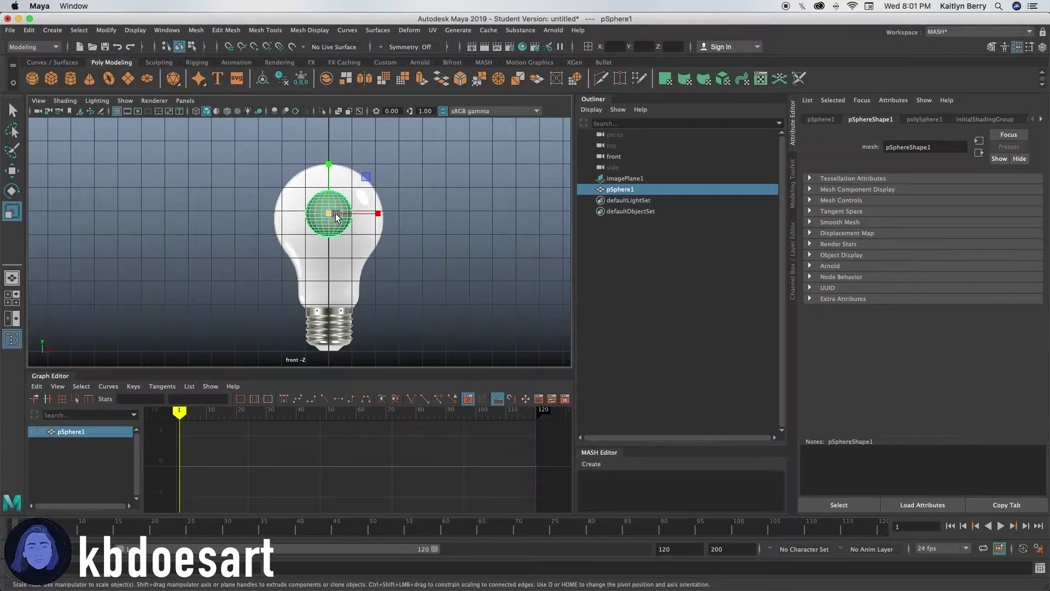
left_click_drag(329, 213, 377, 205)
key("w")
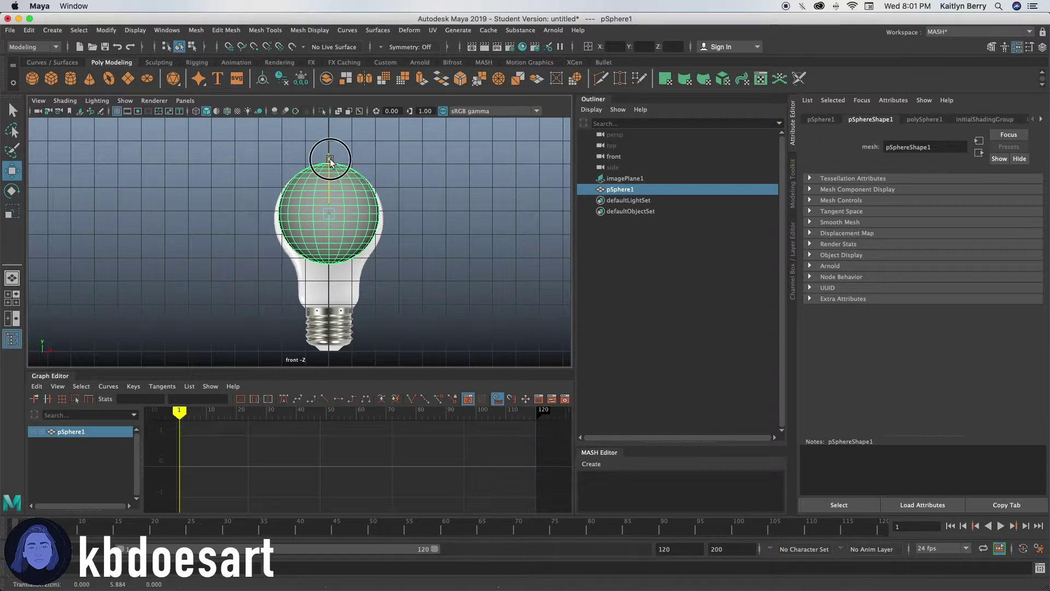
left_click_drag(329, 159, 330, 162)
key("r")
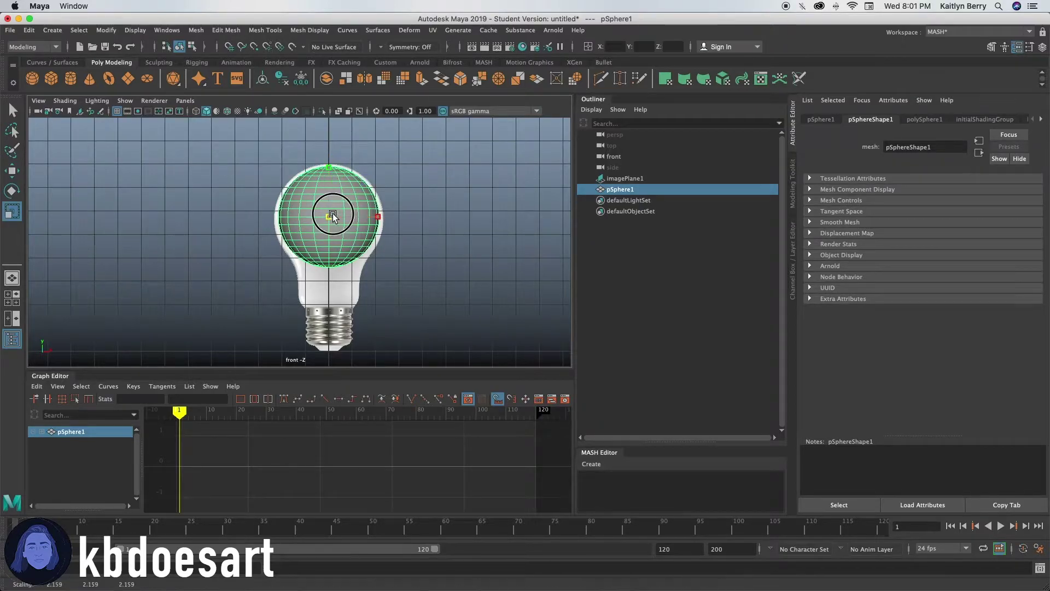
left_click_drag(332, 213, 341, 215)
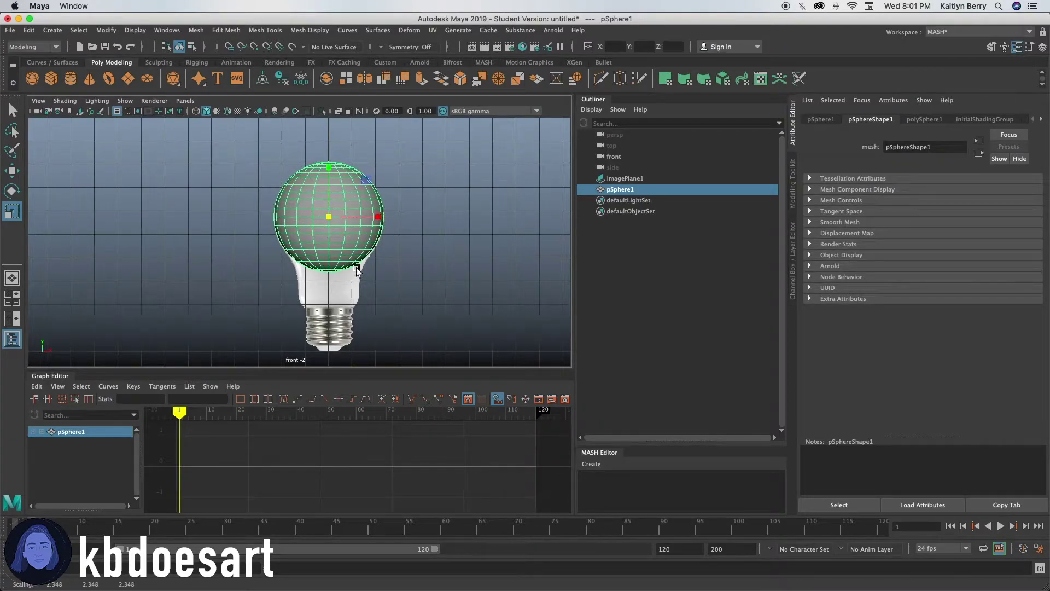
- Select the sphere's lowest rings of vertices and move them down to the top of the bulb's screw base
middle_click_drag(351, 265, 350, 250, "alt")
right_click(326, 226)
right_click_drag(291, 255, 517, 264, "alt")
middle_click_drag(407, 257, 352, 237, "alt")
left_click_drag(190, 225, 406, 291)
key("w")
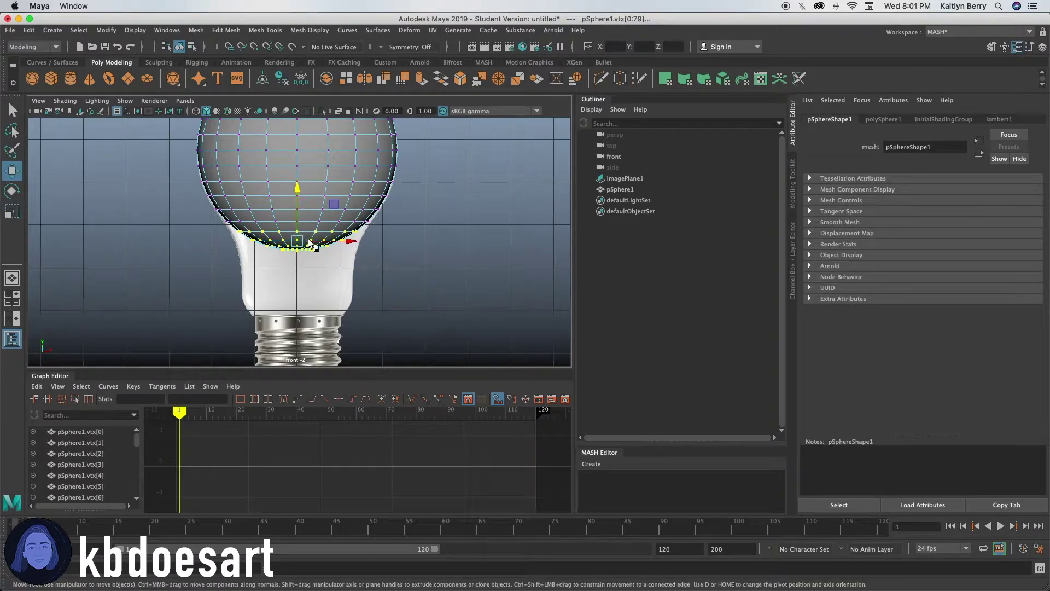
left_click_drag(298, 193, 309, 266)
- Narrow the selected bottom vertices and raise them slightly to follow the lower outline of the glass
key("r")
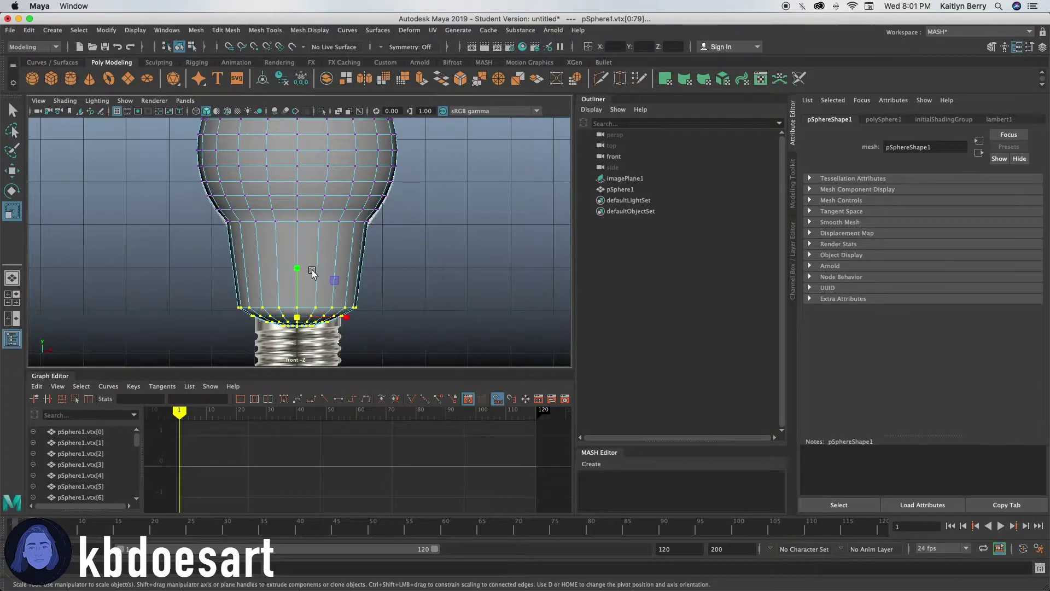
left_click_drag(299, 320, 300, 321)
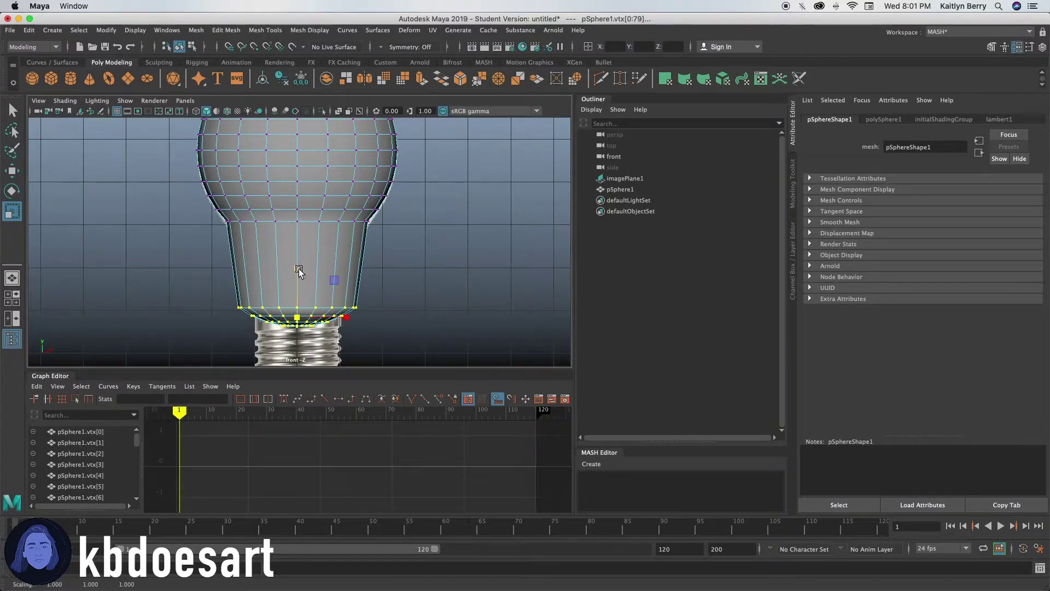
mouse_move(299, 270)
left_mouse_down()
mouse_move(301, 278)
mouse_move(293, 251)
left_mouse_up()
key("w")
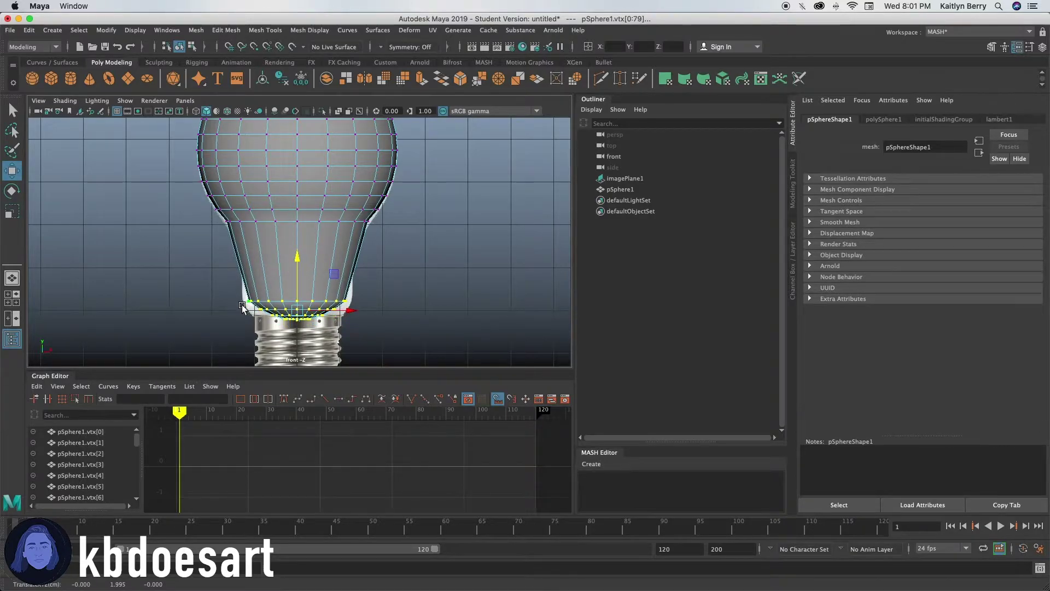
key("r")
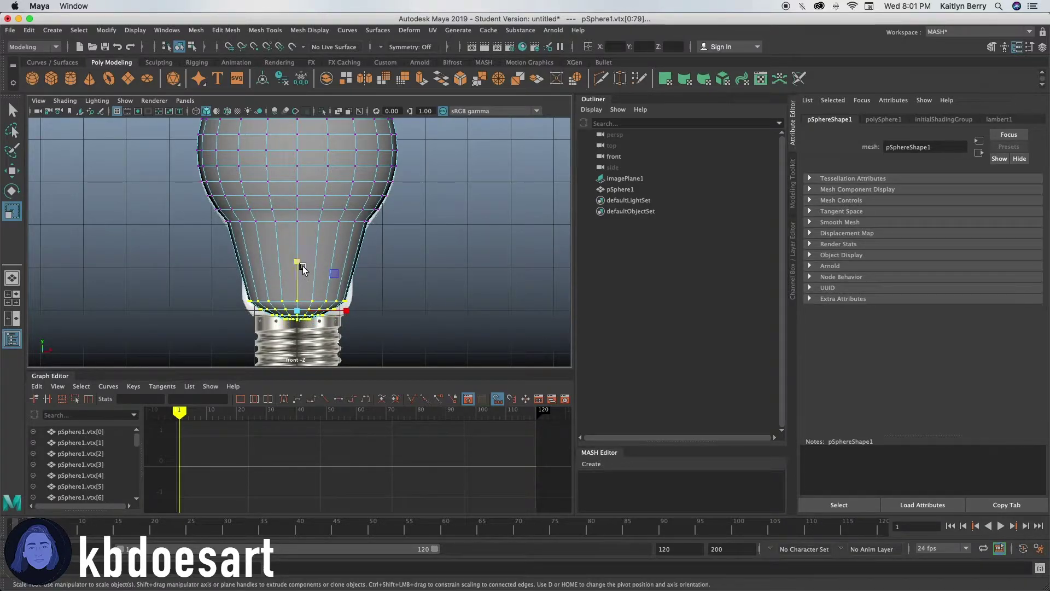
left_click_drag(297, 261, 294, 254)
right_click_drag(386, 353, 443, 340, "alt")
middle_click_drag(367, 319, 362, 225, "alt")
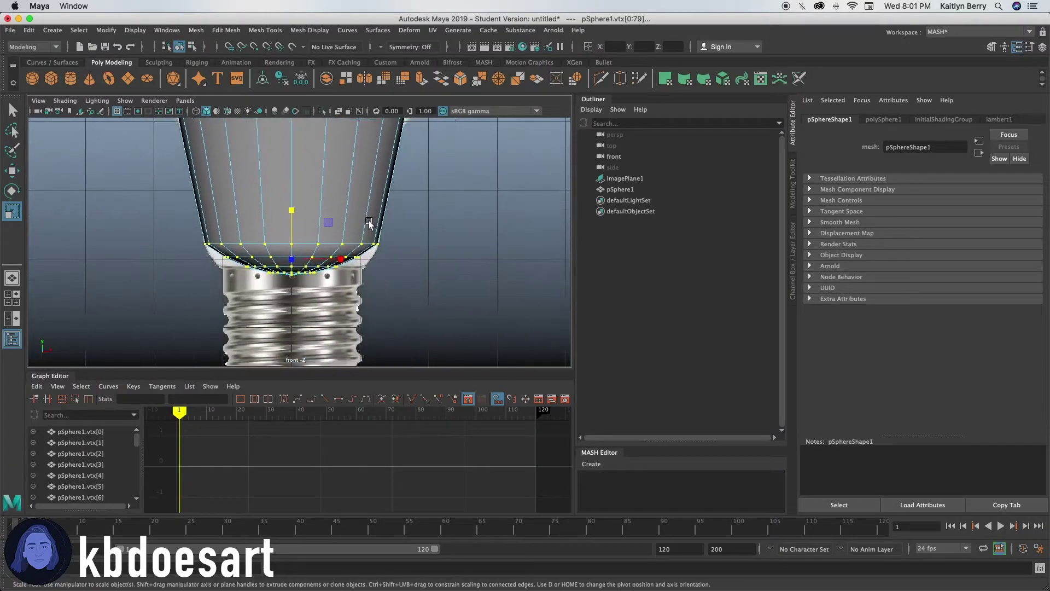
right_click_drag(363, 226, 442, 280, "alt")
- Widen the lowest vertex rings in successively smaller selections to match the rounded edge of the glass above the metal collar
left_click_drag(464, 333, 129, 257)
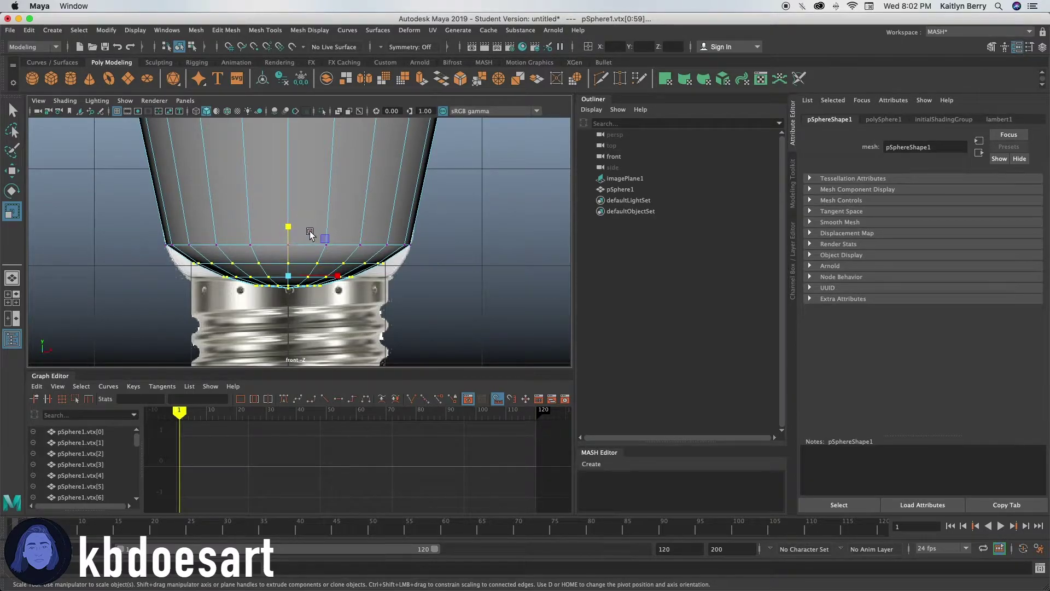
left_click_drag(288, 228, 284, 218)
left_click_drag(403, 333, 168, 270)
left_click_drag(287, 234, 289, 213, "ctrl")
- Display the sphere in wireframe so the reference image shows through the whole bulb
scroll(405, 219, "down", 10)
scroll(287, 236, "up", 2)
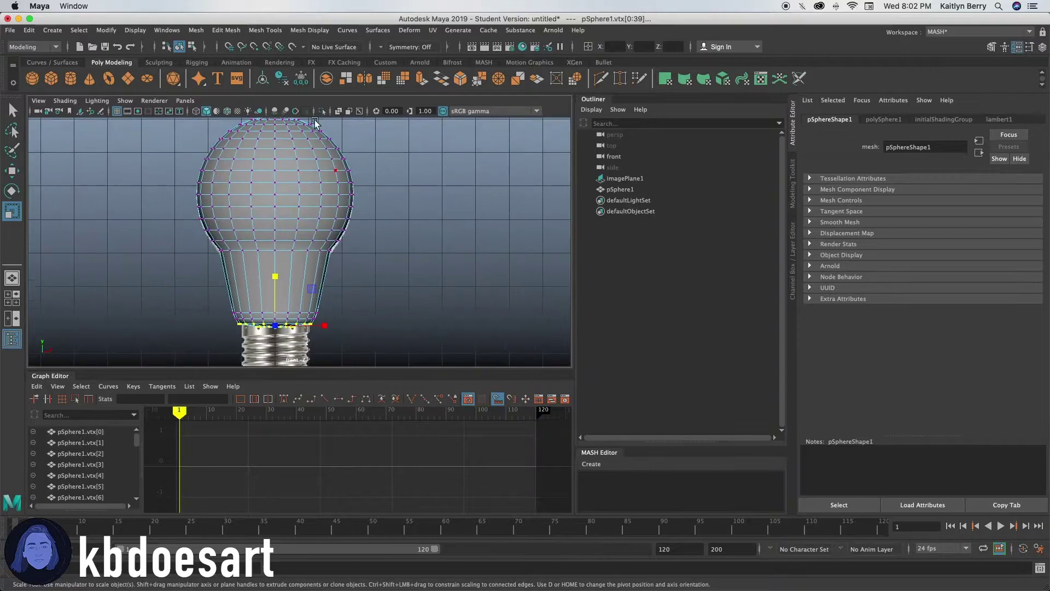
left_click(196, 111)
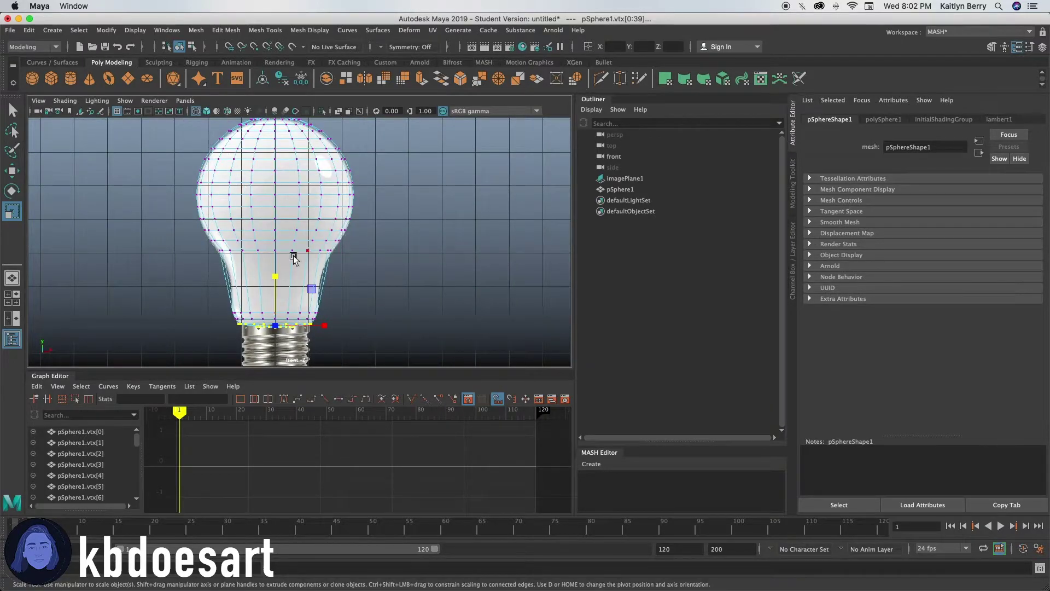
- Insert three horizontal edge loops across the long faces of the bulb's neck with the Multi-Cut tool
scroll(387, 253, "up", 5)
scroll(346, 264, "up", 2)
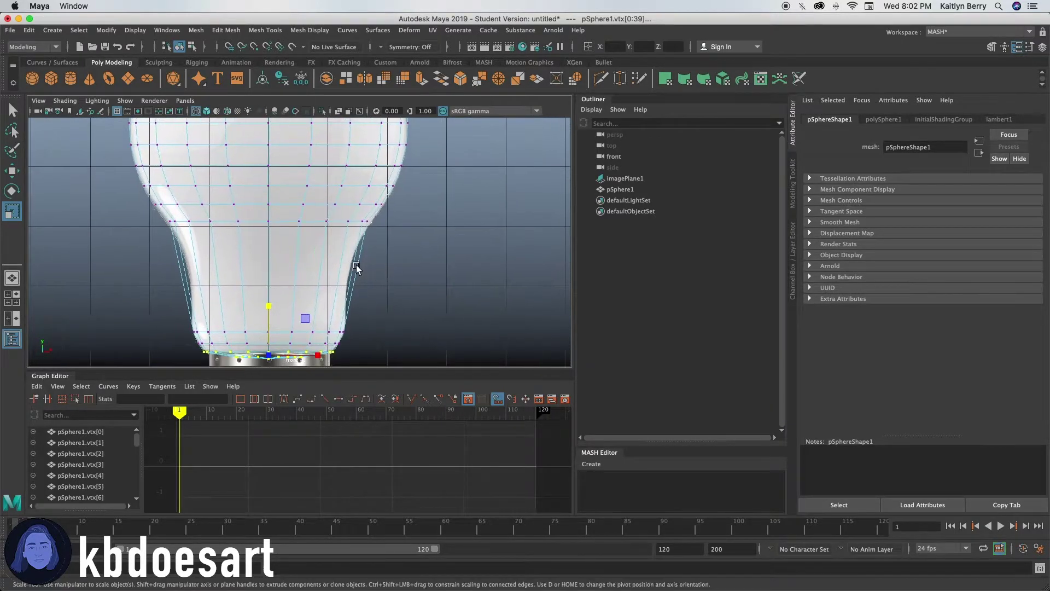
right_click_drag(290, 262, 210, 262, "shift")
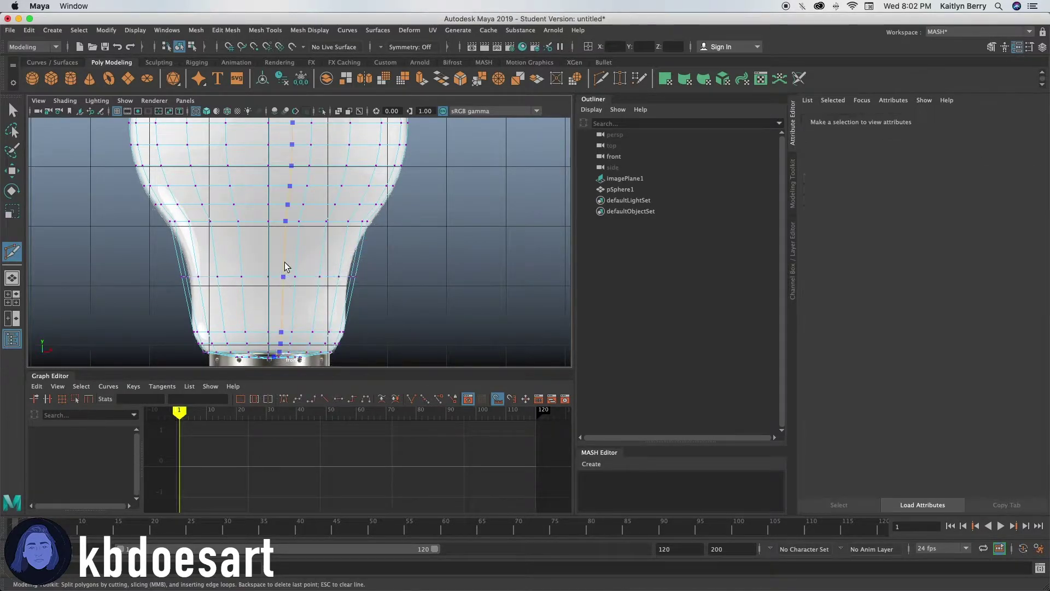
left_click(295, 312, "ctrl")
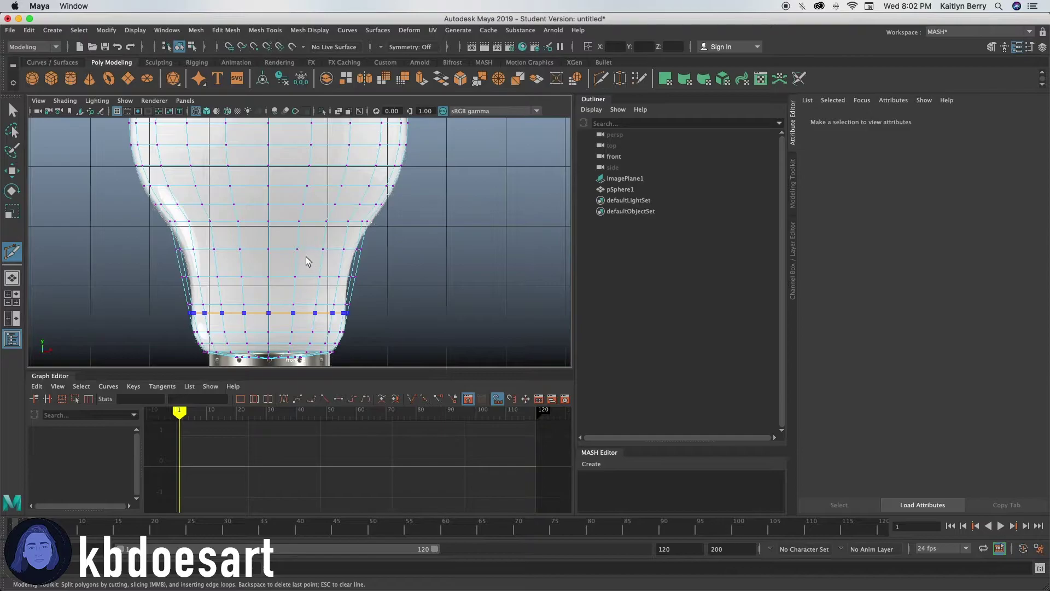
key("w")
key("q")
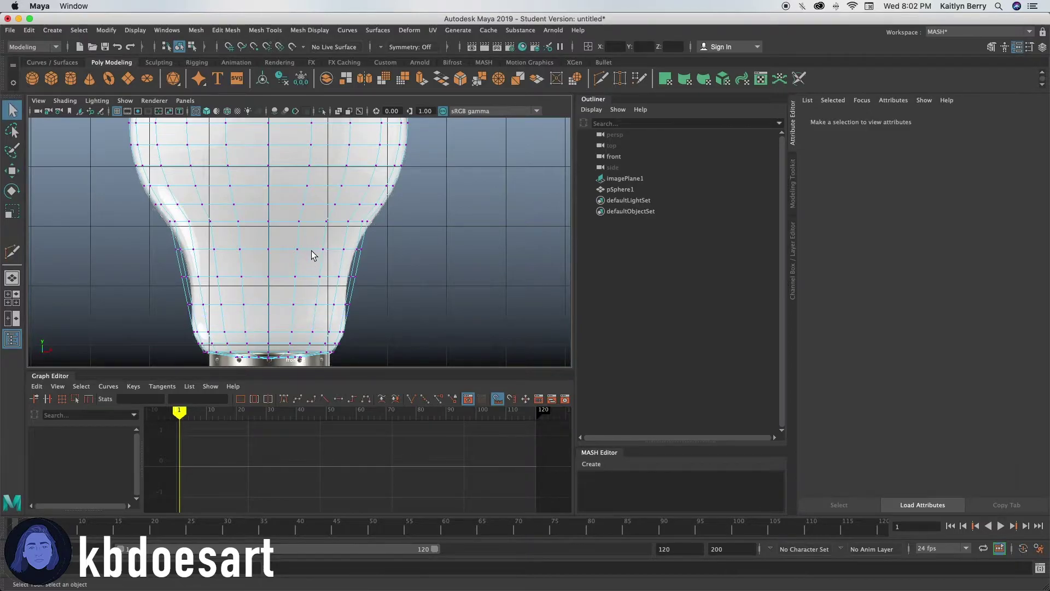
- Narrow the three newly inserted vertex rings on the bulb's neck, then the middle ring separately, to follow the glass outline
key("w")
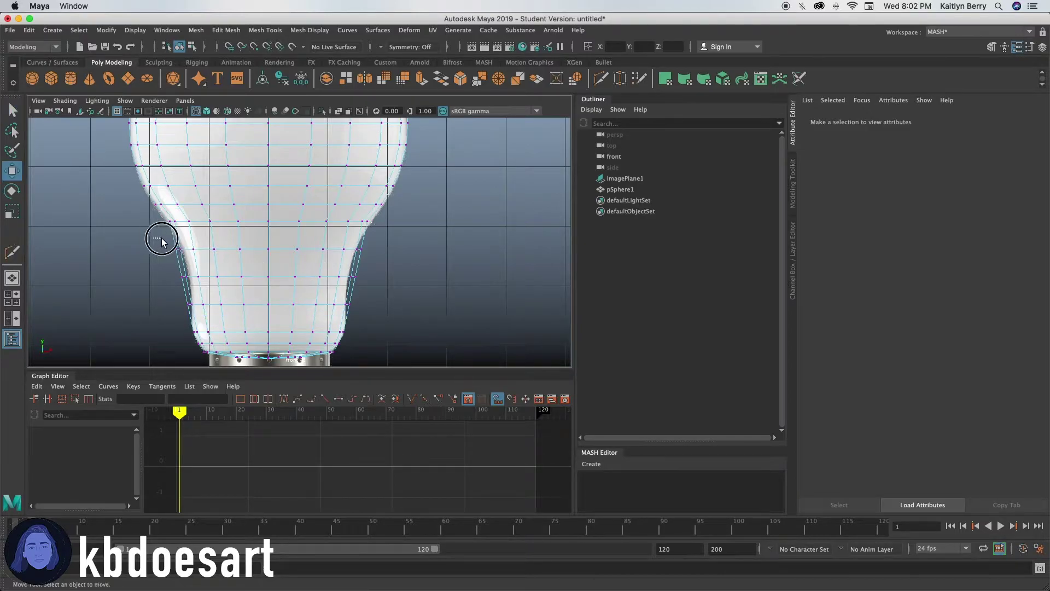
left_click_drag(154, 238, 415, 309)
key("r")
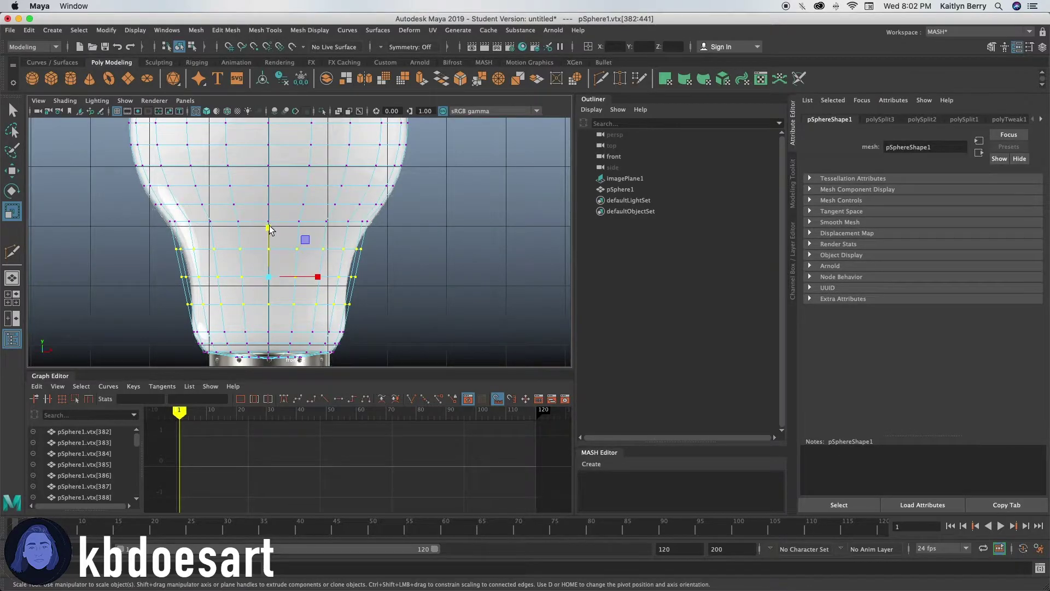
left_click_drag(272, 232, 270, 232)
left_click_drag(164, 265, 366, 292)
left_click_drag(270, 228, 269, 230, "ctrl")
- Scale the width of the vertex ring where the neck curves into the bulb to match the reference outline
right_click_drag(255, 204, 197, 202)
left_click_drag(140, 213, 396, 241)
left_click_drag(271, 175, 270, 172, "ctrl")
middle_click_drag(324, 195, 331, 234, "alt")
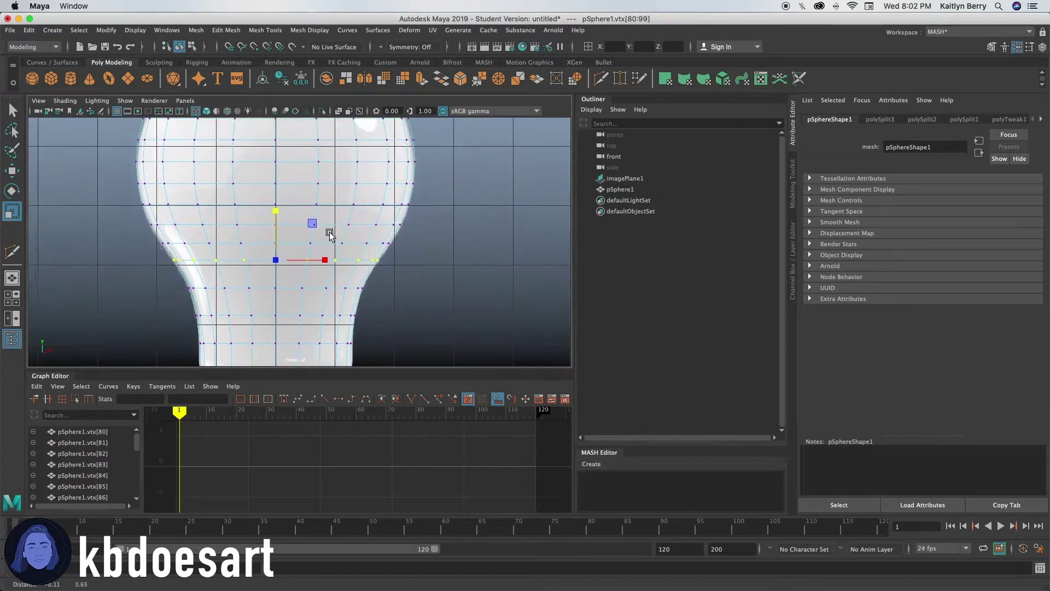
right_click_drag(381, 232, 349, 225, "alt")
mouse_move(350, 229)
middle_mouse_down("alt")
mouse_move(347, 262)
mouse_move(328, 277)
mouse_move(317, 209)
middle_mouse_up("alt")
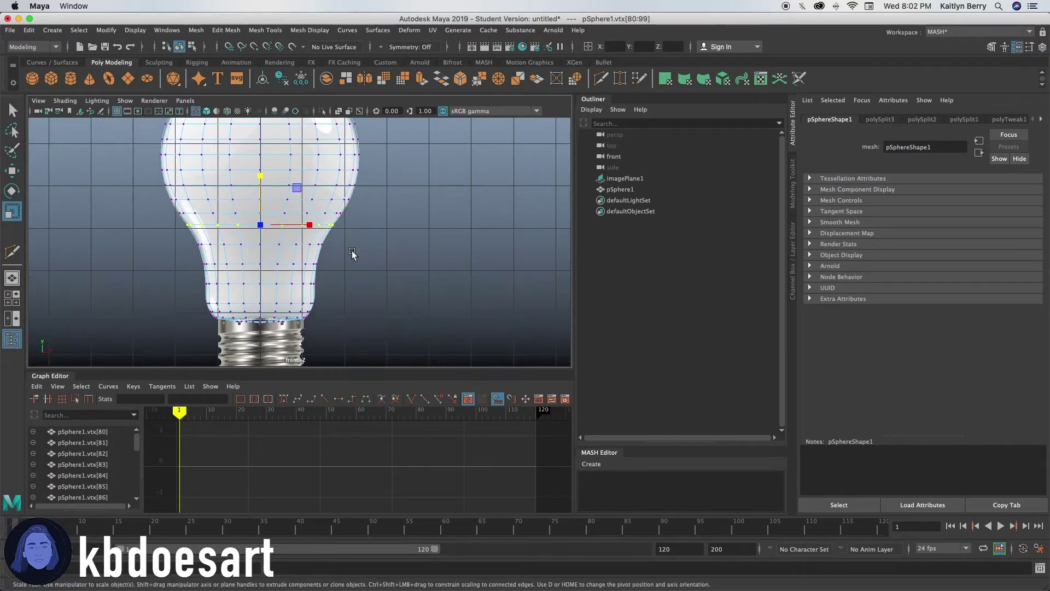
- Display the model shaded and hide the finished bulb sphere to expose the metal base in the reference image
left_click(206, 111)
left_click(347, 257)
middle_click_drag(348, 251, 338, 284, "alt")
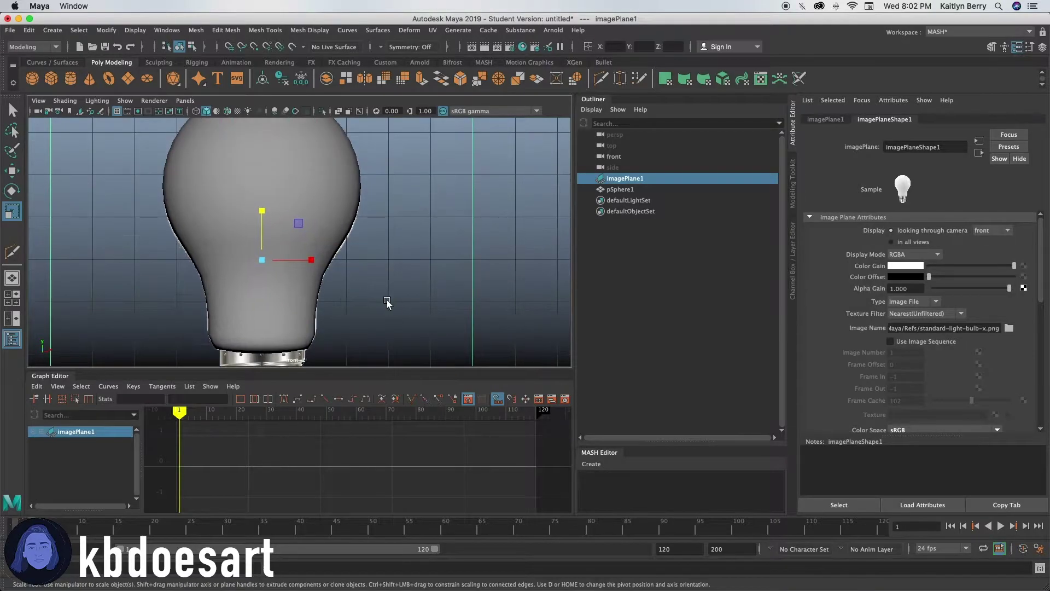
left_click_drag(338, 285, 339, 313, "alt")
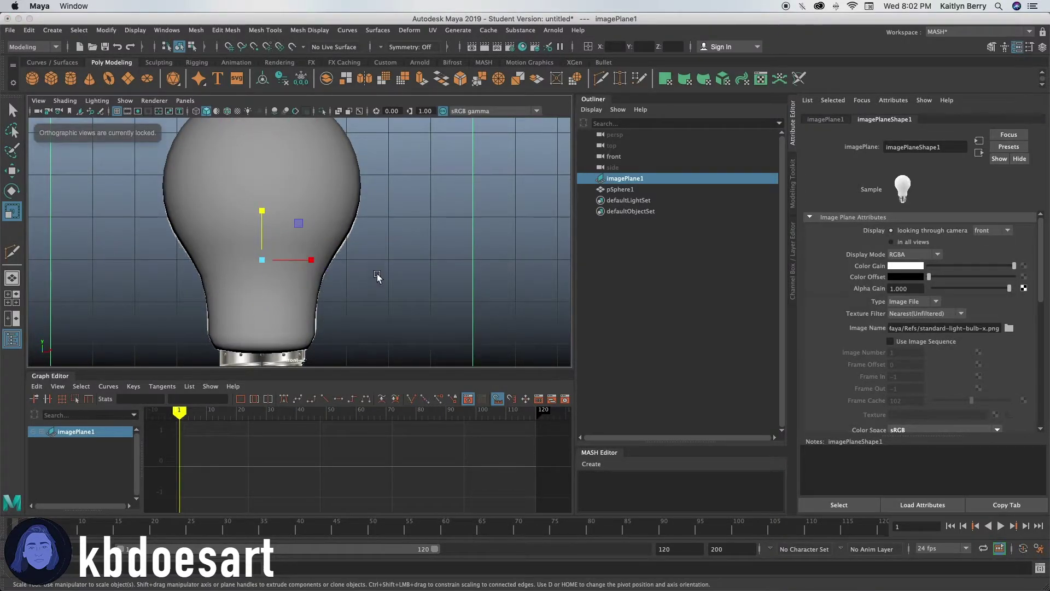
middle_click_drag(378, 277, 366, 229, "alt")
scroll(382, 290, "down", 3)
middle_click_drag(381, 290, 365, 314, "alt")
scroll(371, 238, "up", 3)
left_click(323, 239)
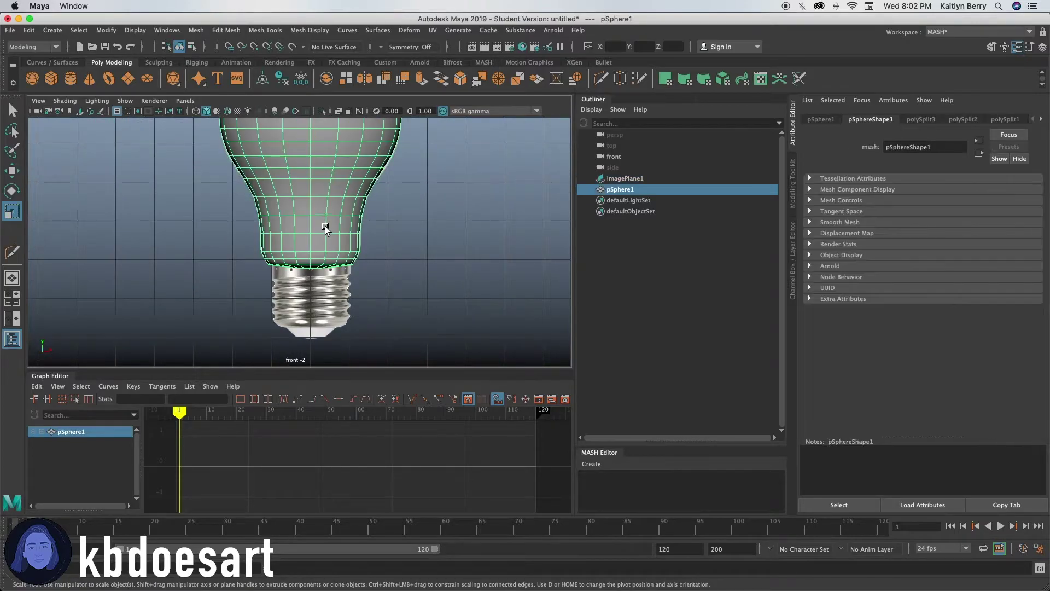
key("ctrl+h")
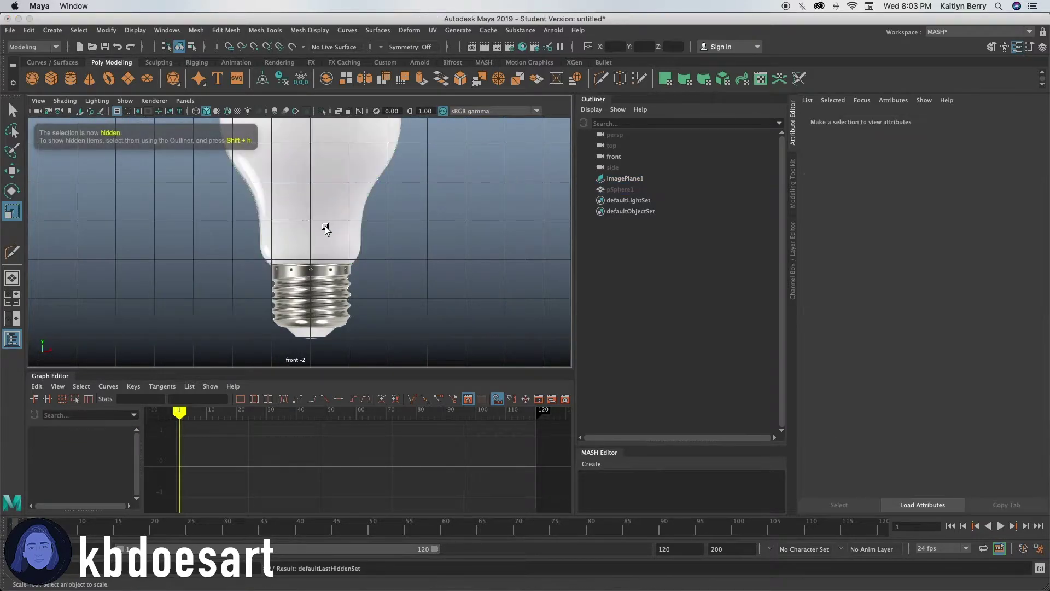
- Create a polygon cylinder, raise it over the metal screw base, and display it in wireframe
left_click(72, 78)
key("w")
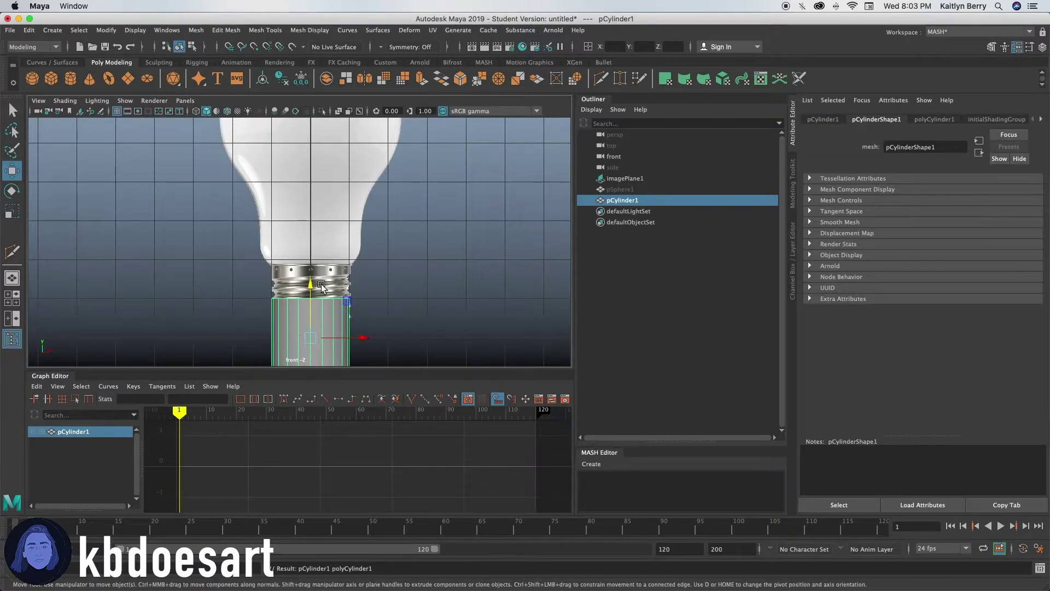
left_click_drag(319, 285, 383, 236)
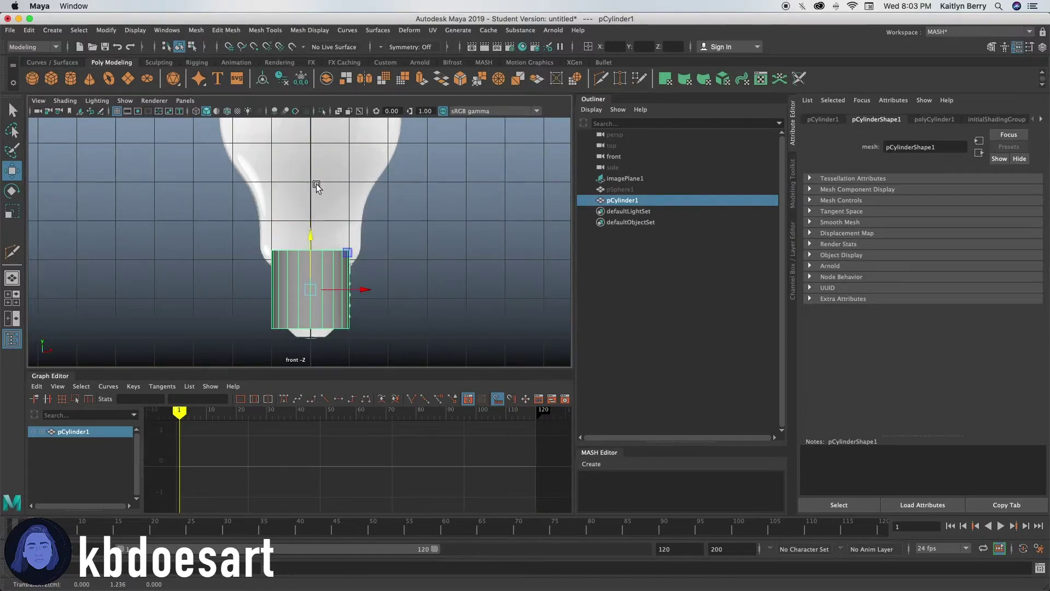
left_click(196, 111)
scroll(422, 316, "up", 3)
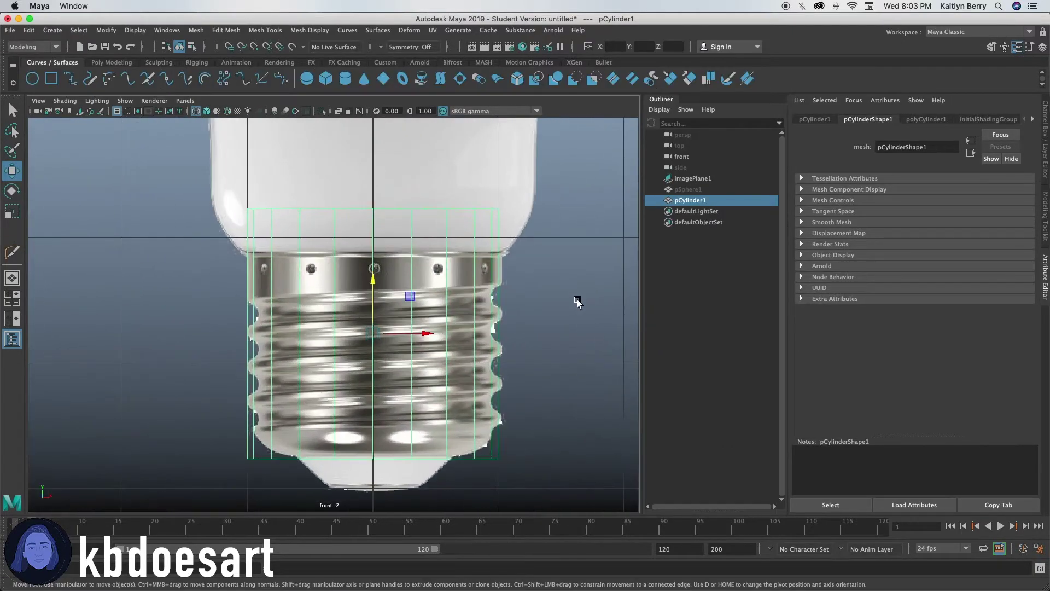
scroll(578, 301, "down", 3)
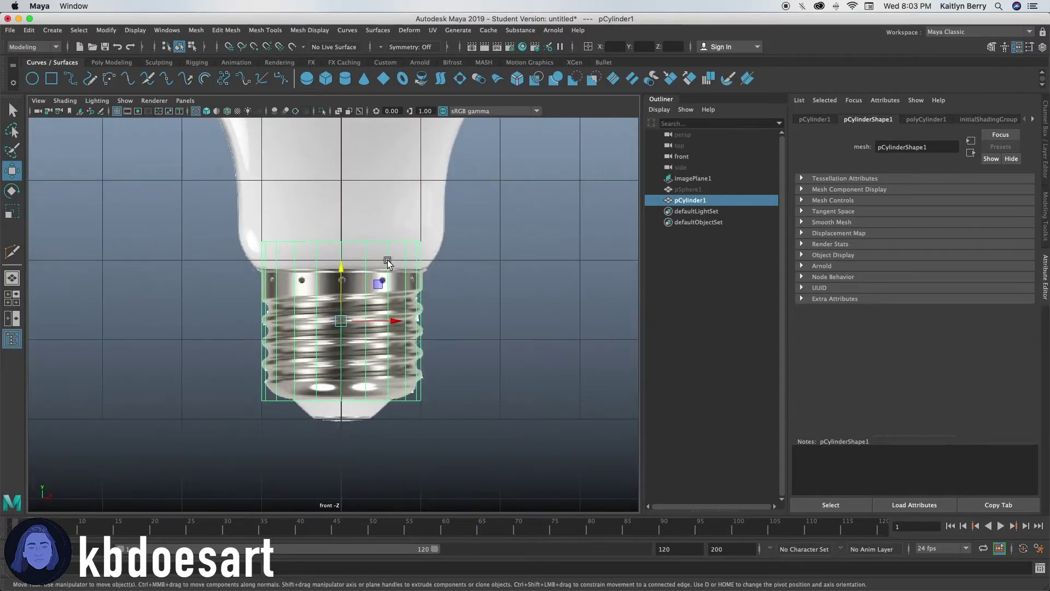
- Lower the cylinder's top vertices to the upper edge of the metal collar in the reference
right_click(346, 261)
left_click(342, 241)
right_click(400, 313)
left_click(390, 311)
right_click_drag(387, 312, 343, 274)
left_click_drag(216, 210, 450, 246)
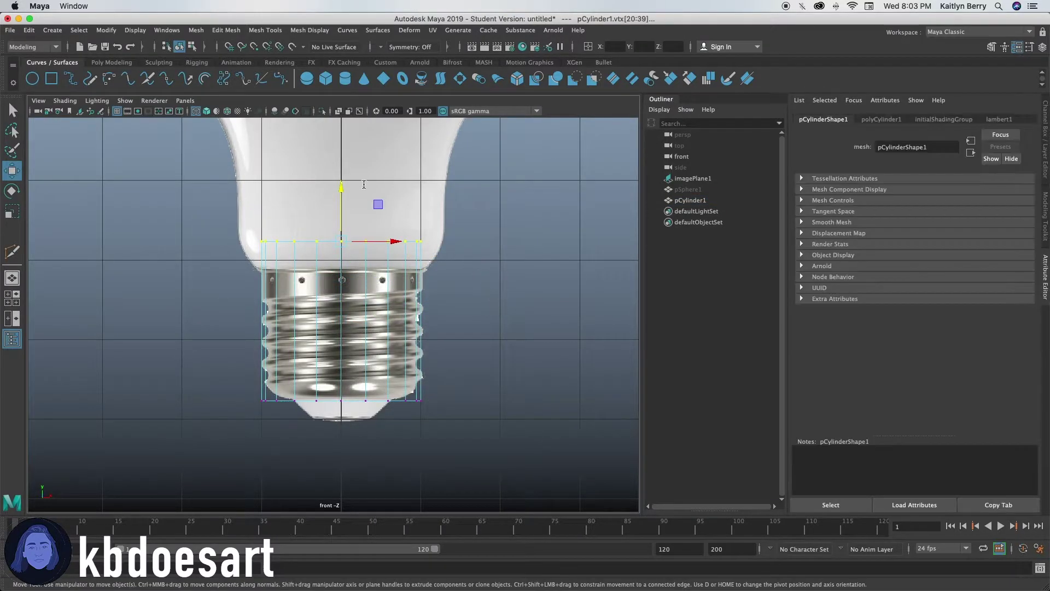
left_click_drag(341, 184, 349, 210)
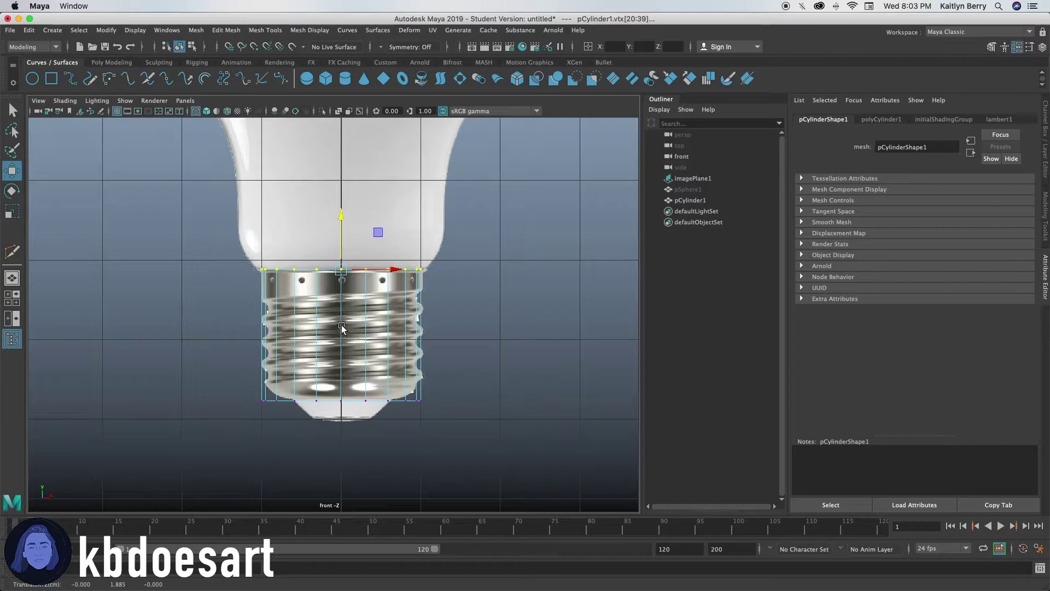
- Insert seven evenly spaced horizontal edge loops around the cylinder with the Multi-Cut tool
right_click_drag(348, 310, 294, 313, "shift")
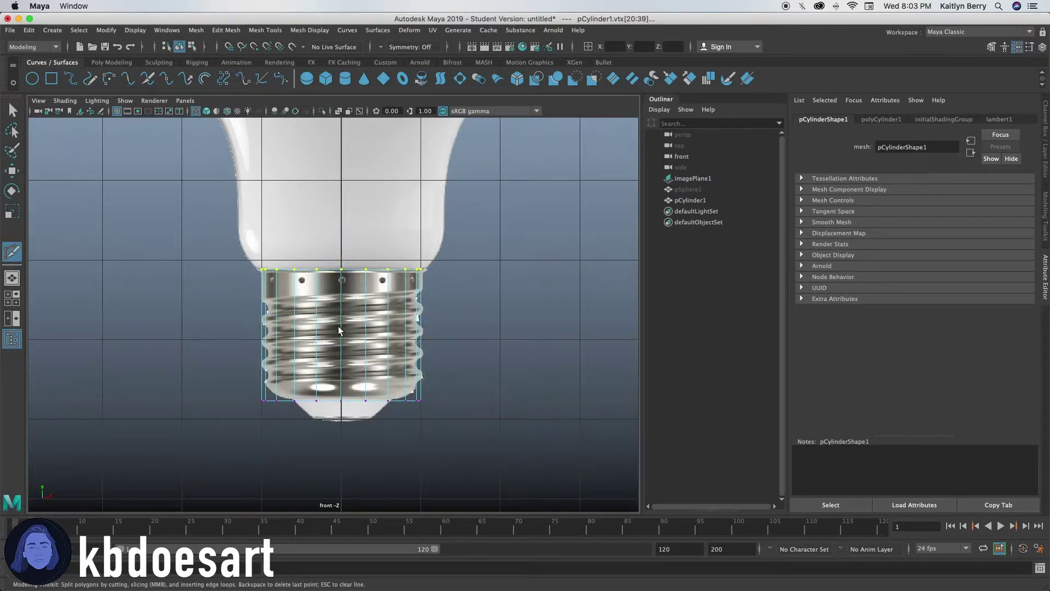
middle_click(344, 320, "ctrl")
middle_click(346, 298, "ctrl")
middle_click(346, 288, "ctrl")
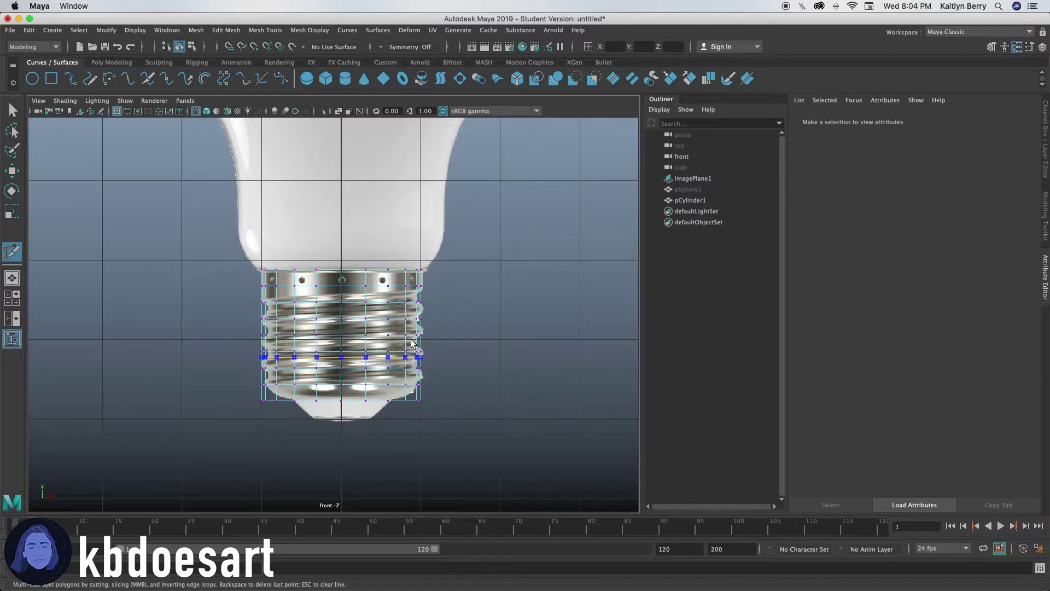
key("q")
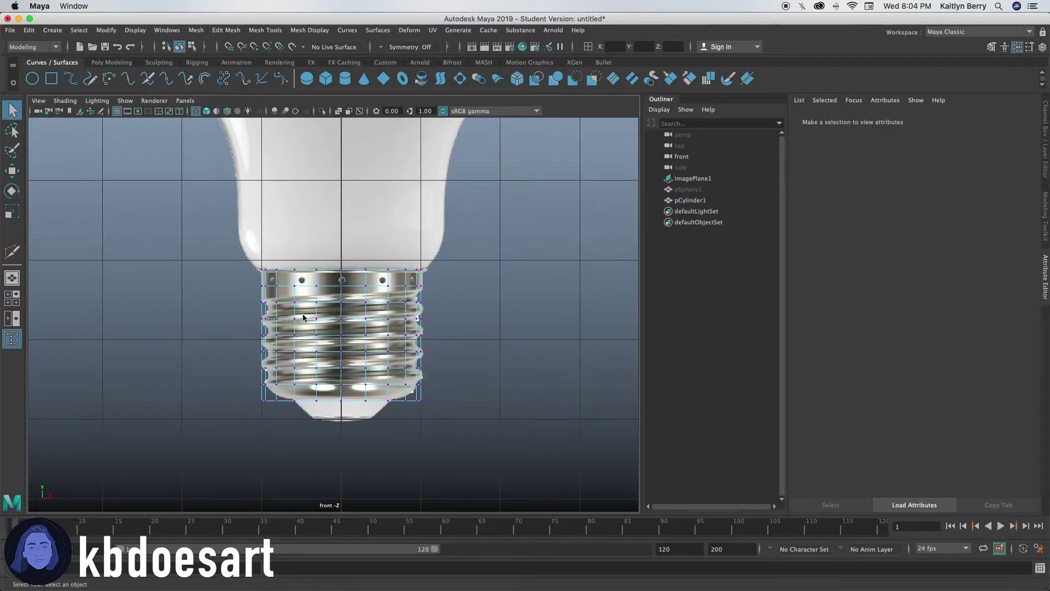
left_click(266, 315)
right_click_drag(303, 316, 312, 316, "alt")
scroll(313, 319, "up", 2)
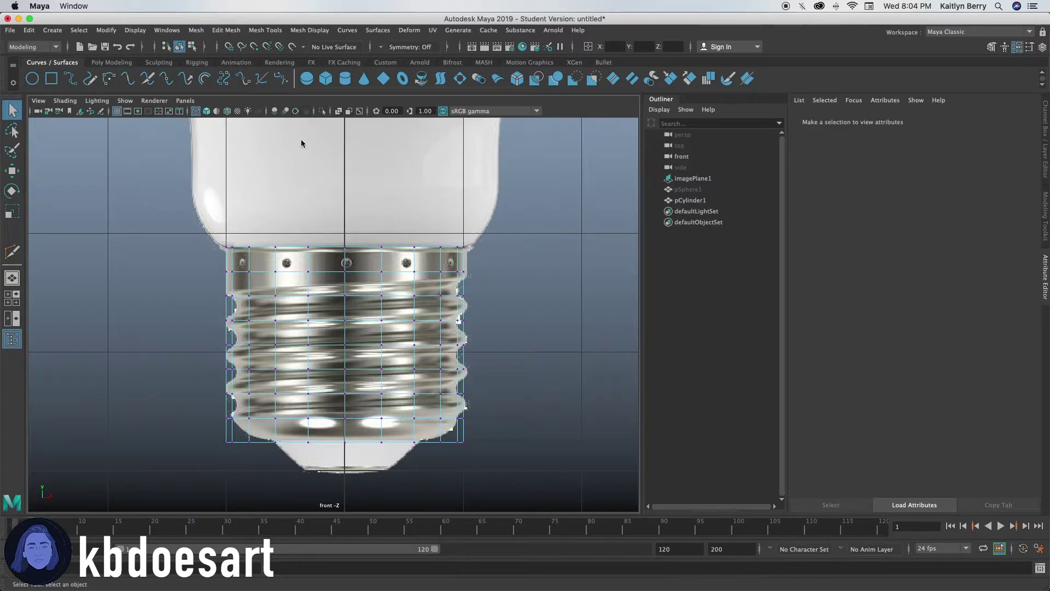
- Try selecting three alternating horizontal face rings around the cylinder in shaded display
left_click(206, 111)
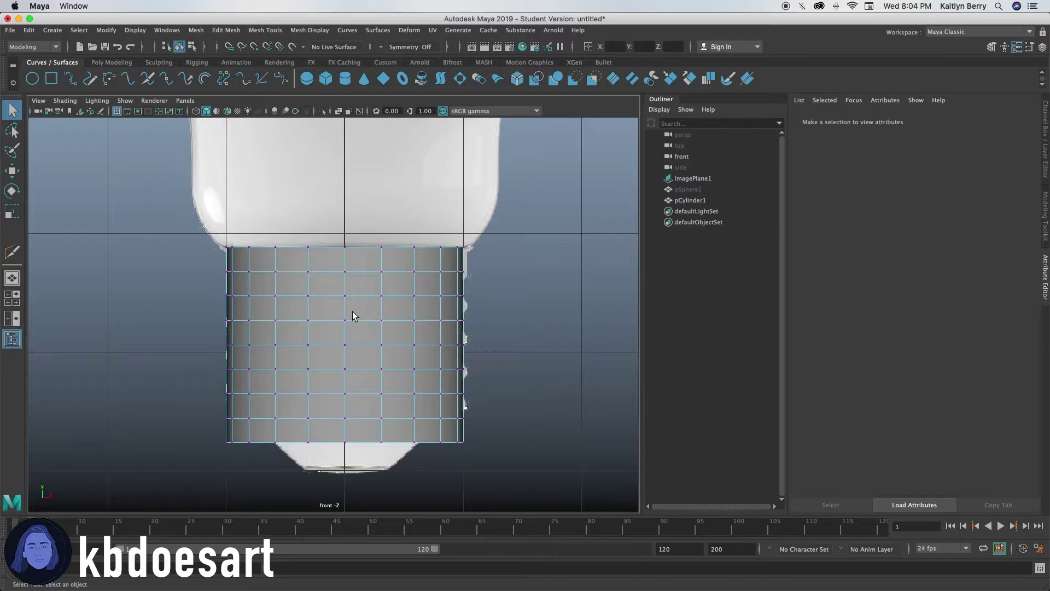
right_click_drag(353, 278, 352, 309)
double_click(362, 281)
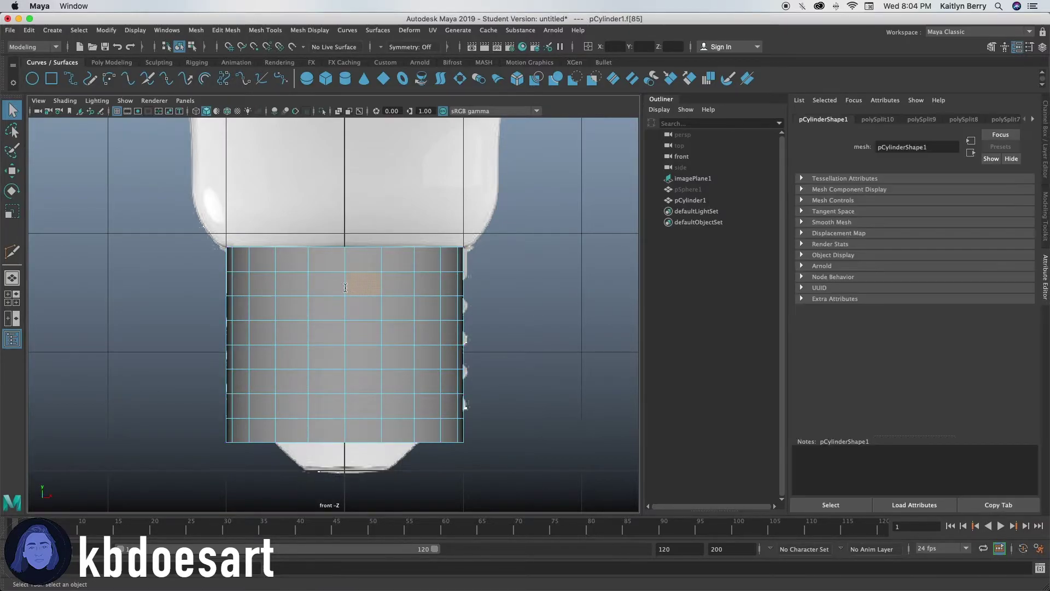
left_click(369, 336, "shift")
double_click(320, 333, "shift")
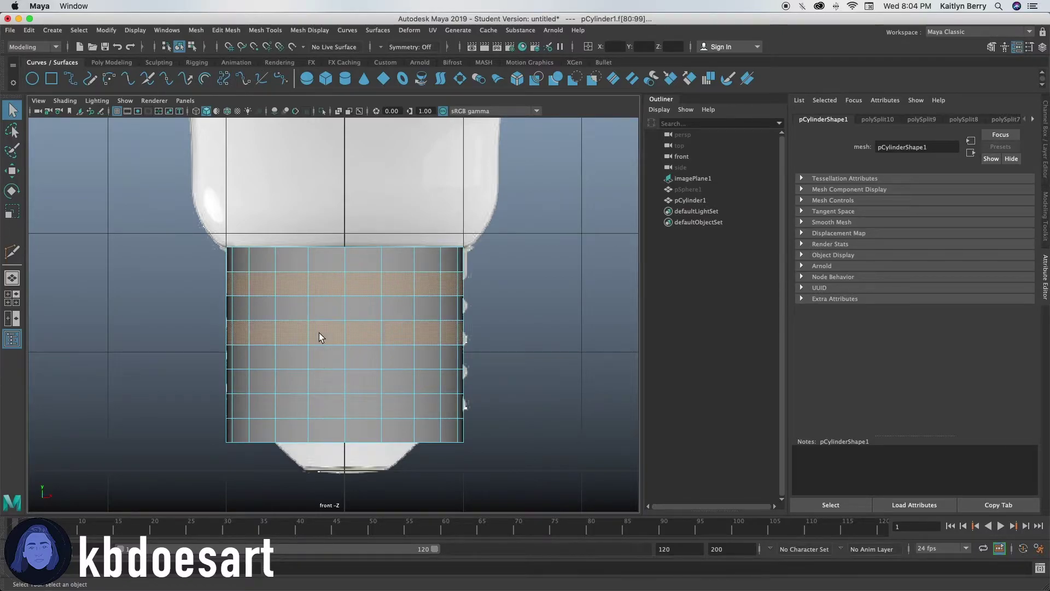
double_click(328, 382, "shift")
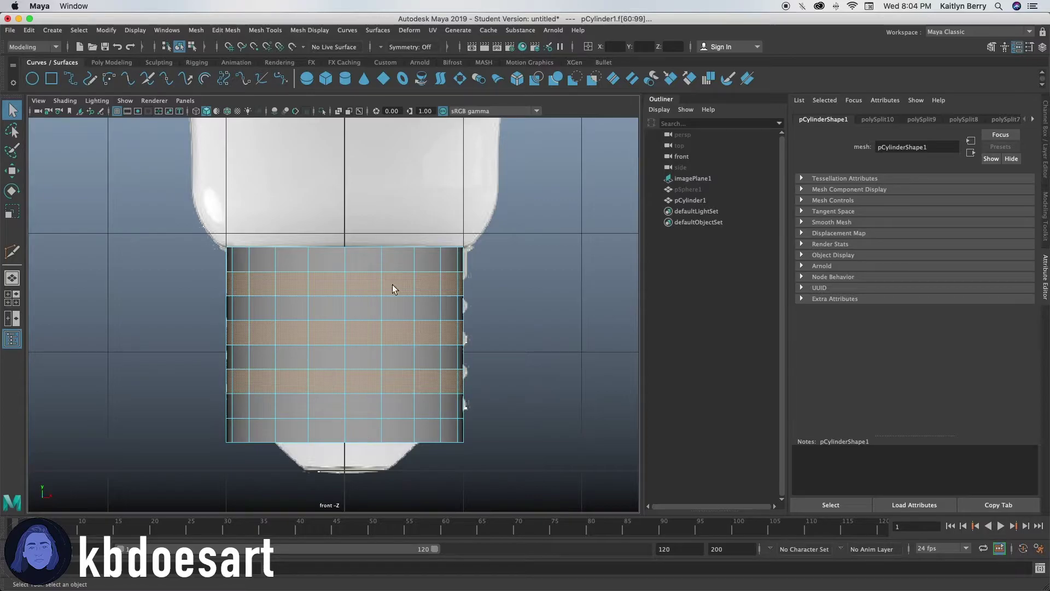
left_click(508, 288)
left_click(392, 300)
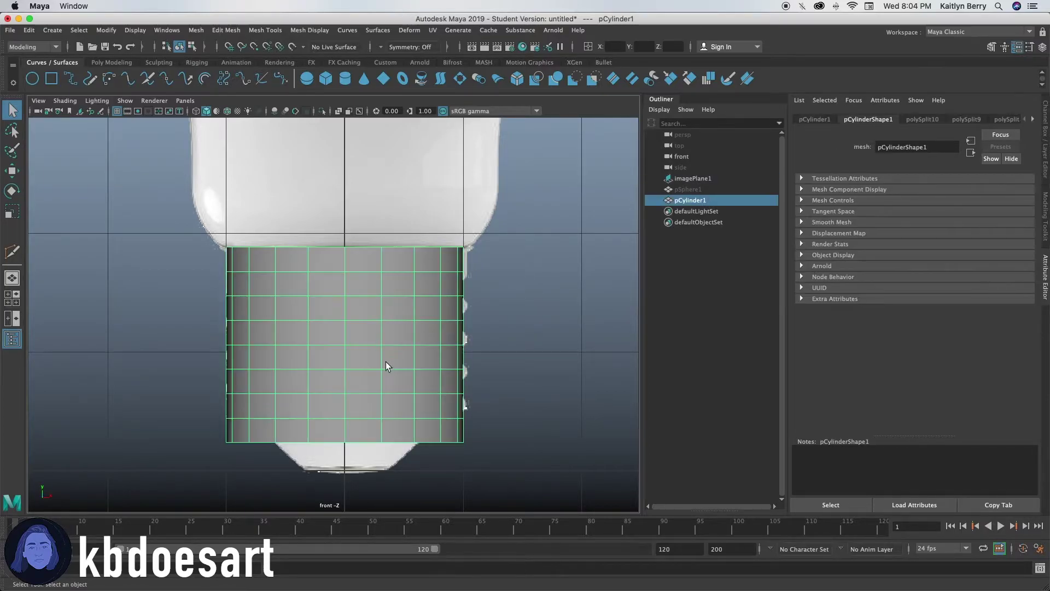
- Lower the cylinder's seven inner vertex rings slightly together and return the display to wireframe
right_click_drag(328, 298, 296, 273)
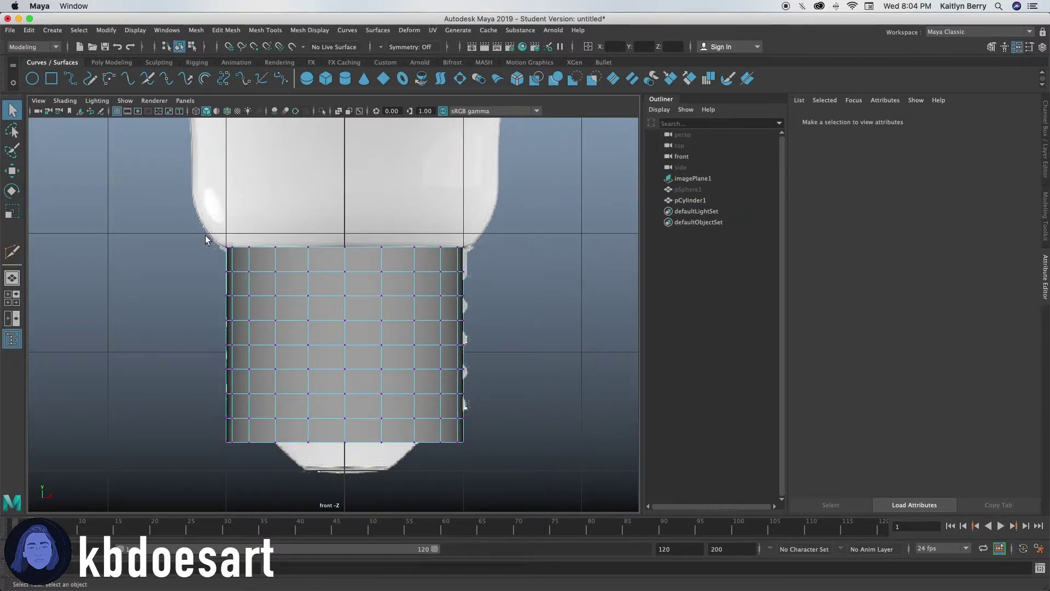
left_click_drag(206, 239, 473, 263)
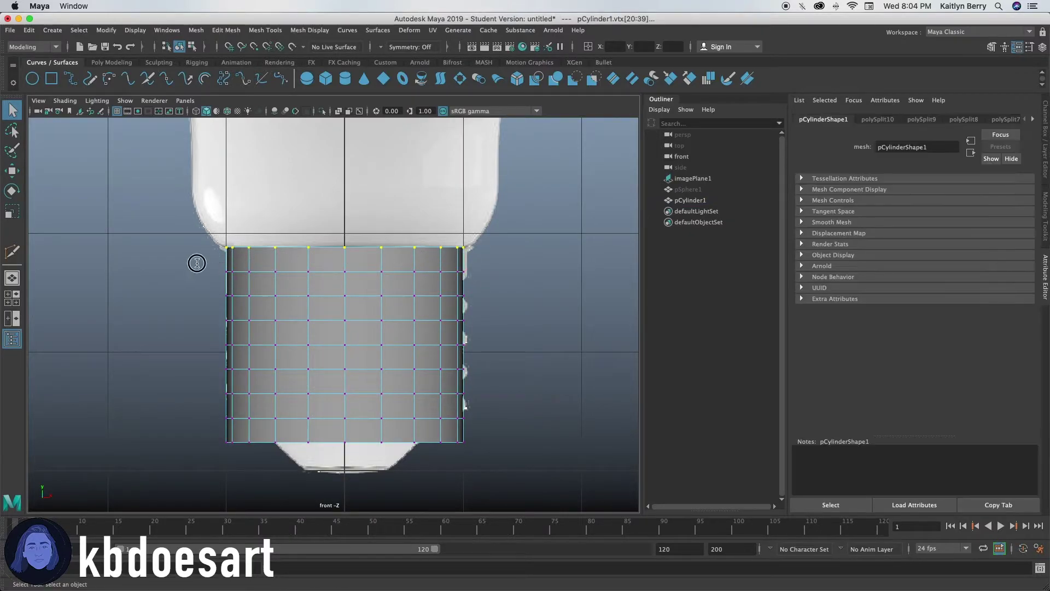
left_click_drag(207, 267, 519, 429)
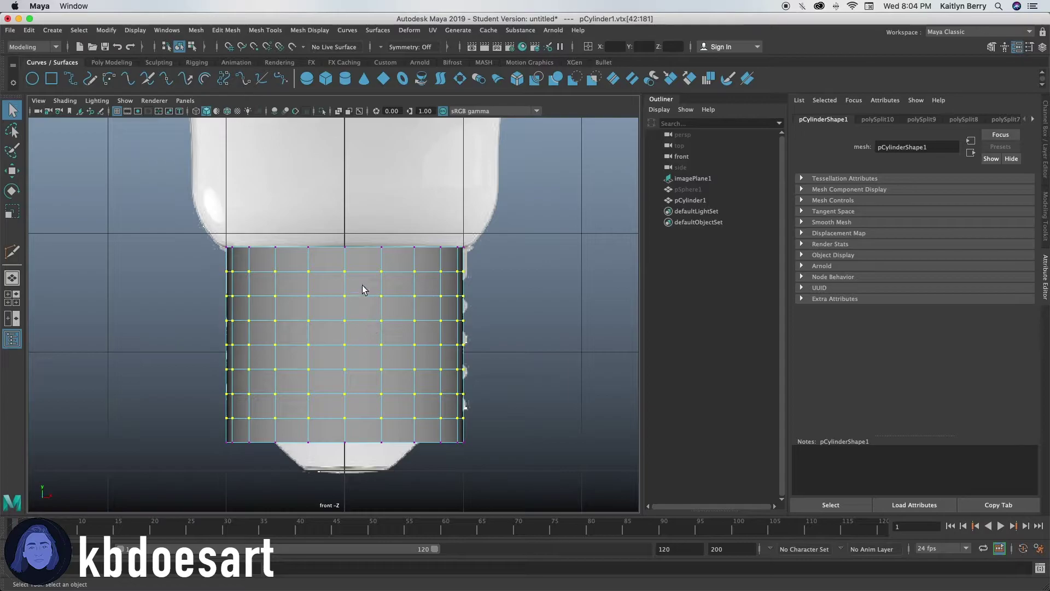
key("w")
left_click_drag(350, 302, 350, 307)
left_click(196, 111)
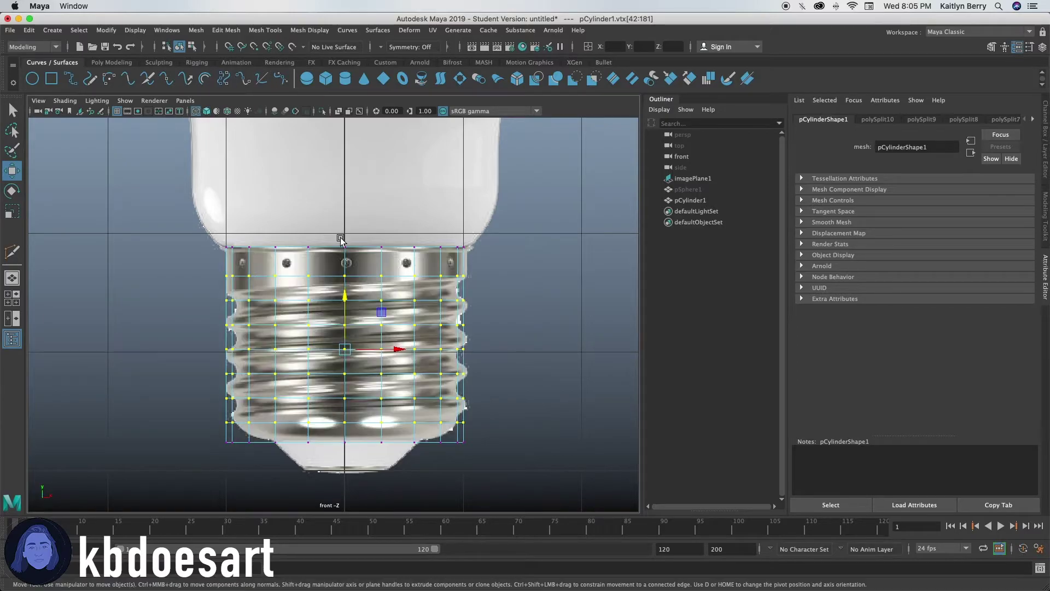
left_click(344, 288)
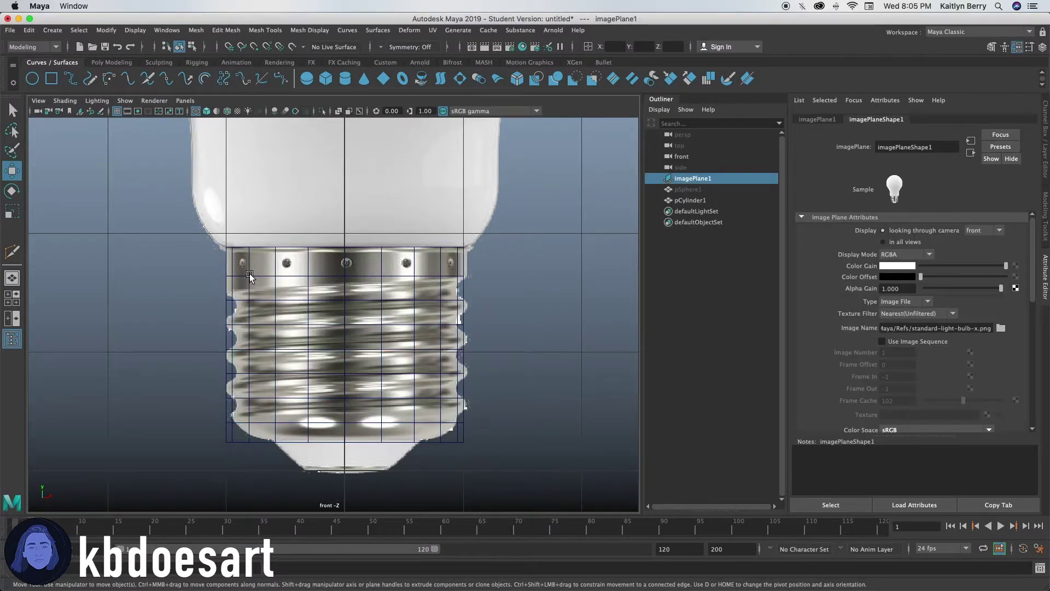
- Lower the upper six inner vertex rings slightly and raise the lowest three inner rings to line up with the screw threads
right_click_drag(235, 274, 188, 277)
left_click_drag(188, 269, 511, 427)
left_click(344, 283)
left_click_drag(344, 283, 345, 285)
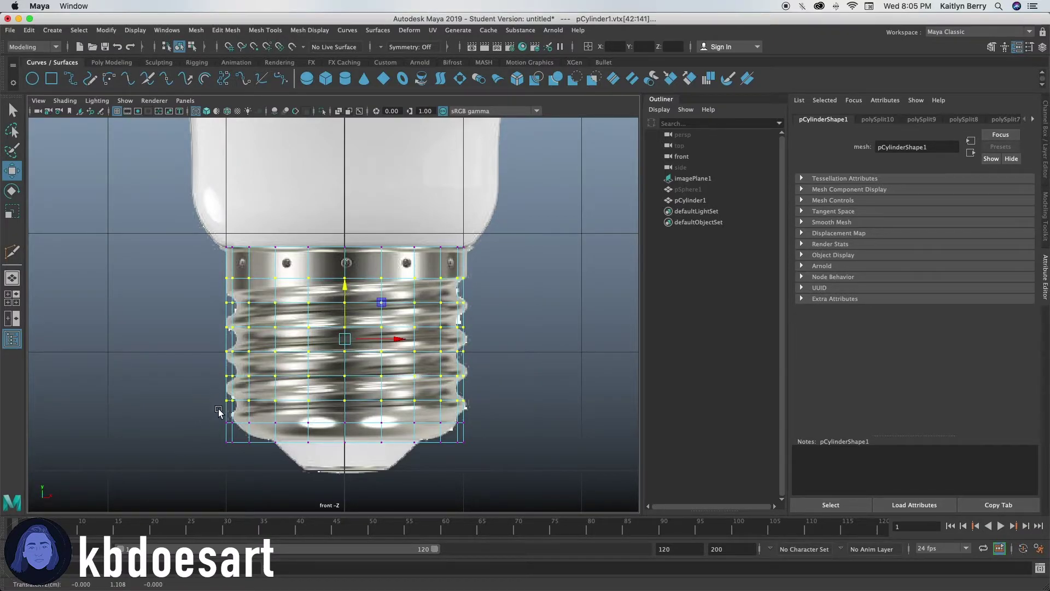
left_click_drag(505, 427, 211, 360)
left_click_drag(346, 348, 344, 339)
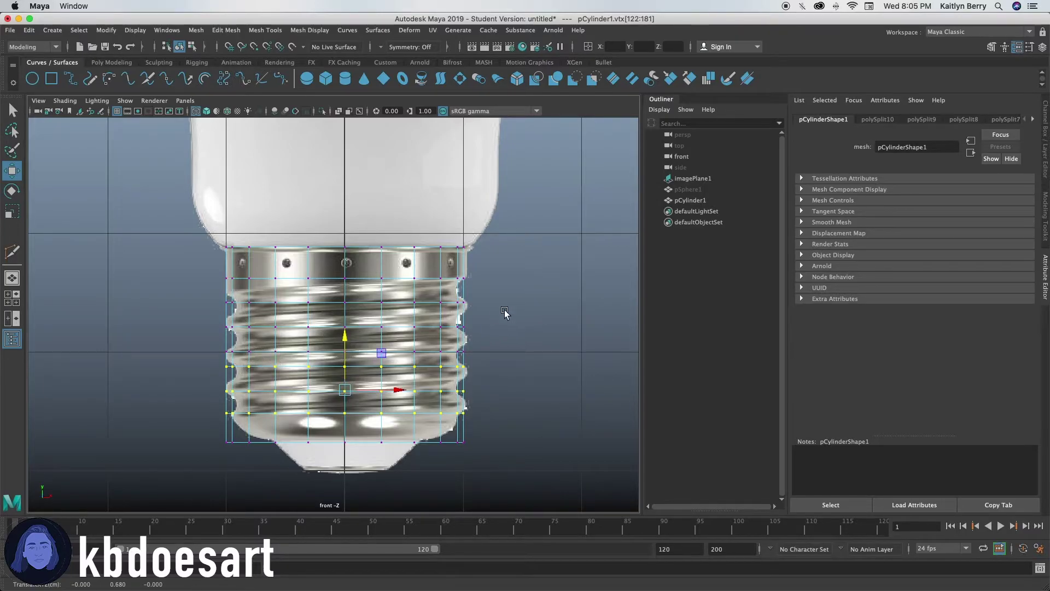
- Raise the third and fourth inner vertex rings from the cylinder's top slightly to match the screw threads
left_click(401, 342)
right_click_drag(401, 342, 675, 337, "alt")
middle_click_drag(408, 342, 384, 306, "alt")
right_click_drag(385, 307, 382, 246, "alt")
scroll(276, 290, "up", 1)
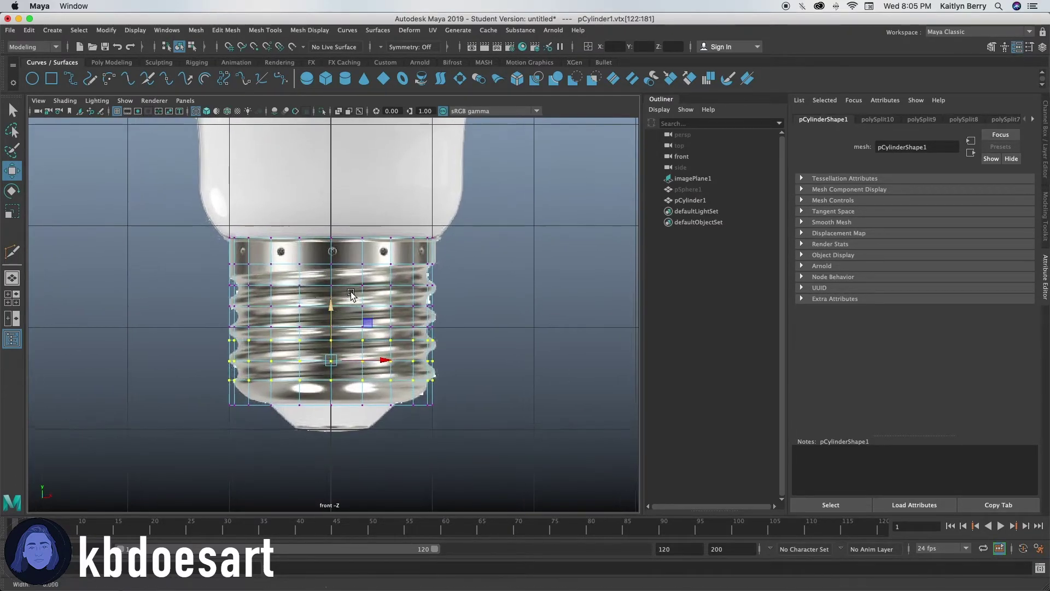
scroll(311, 297, "up", 1)
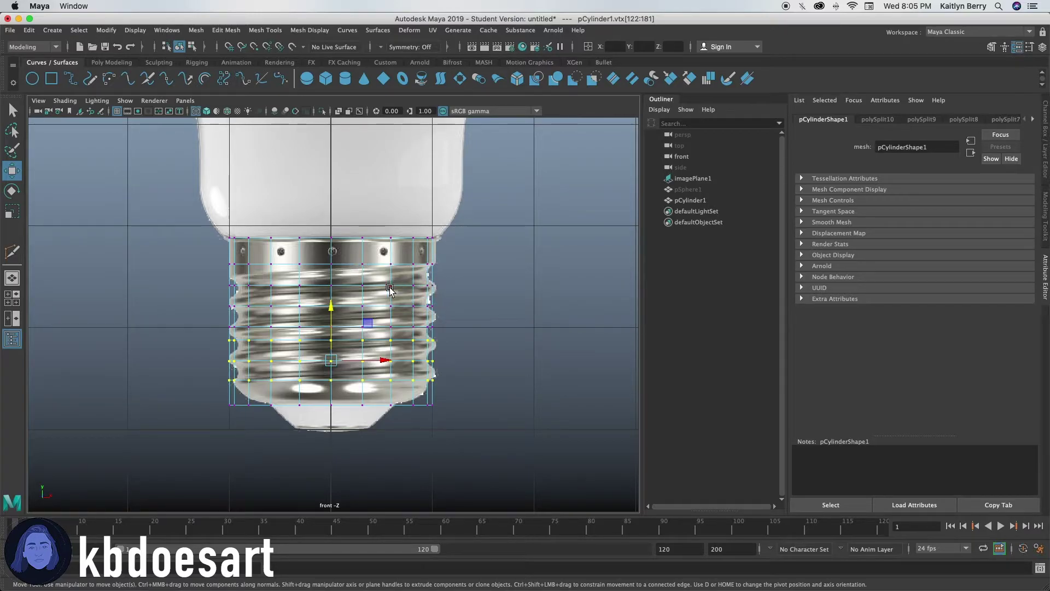
left_click_drag(209, 300, 450, 310)
middle_click_drag(333, 254, 331, 250)
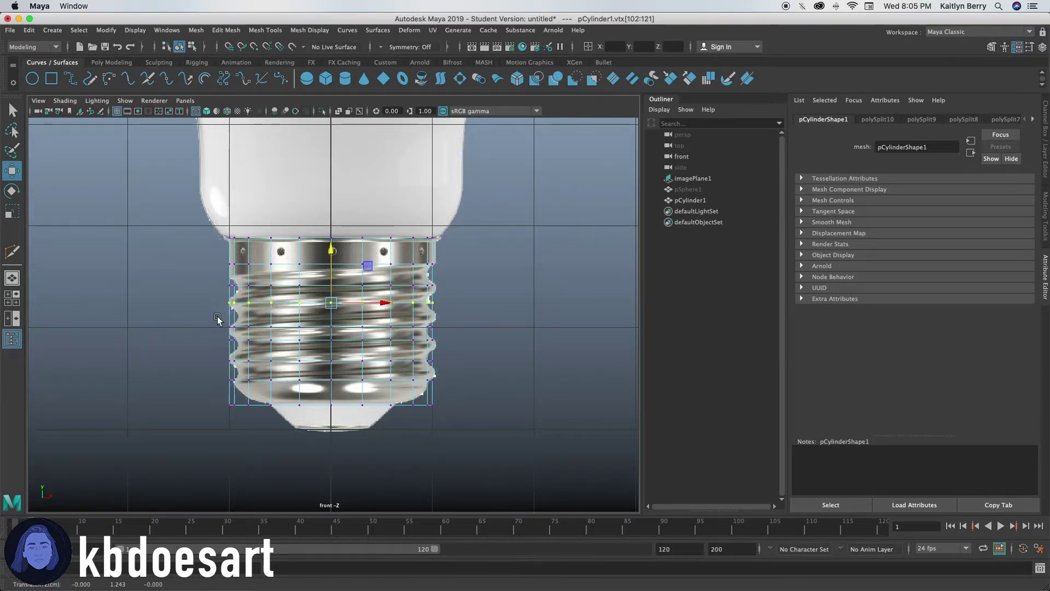
left_click_drag(207, 319, 436, 340)
middle_click_drag(332, 272, 331, 268)
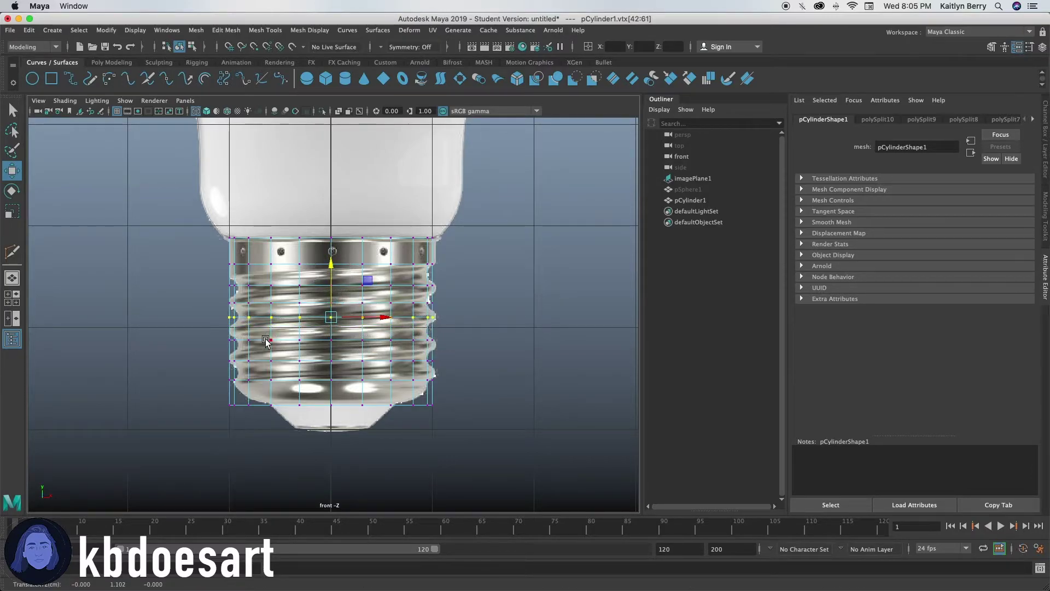
- Raise the lowest three inner vertex rings one by one to line up with the reference's thread edges
left_click_drag(204, 330, 479, 351)
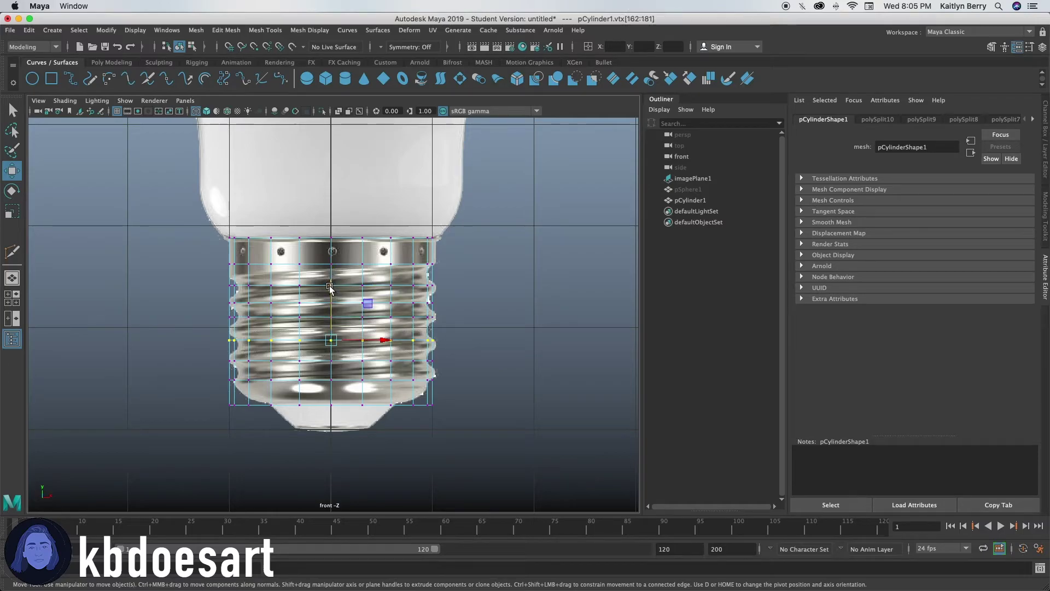
left_click_drag(330, 286, 330, 276)
left_click_drag(213, 348, 427, 365)
left_click_drag(331, 308, 331, 291)
left_click_drag(208, 368, 468, 386)
left_click_drag(330, 326, 330, 307)
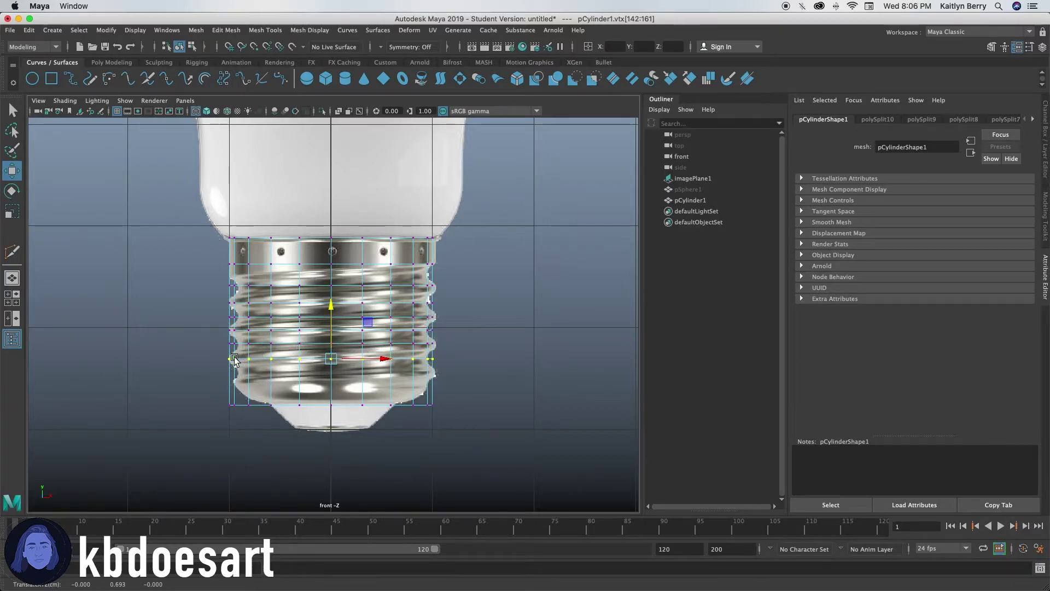
- Insert two horizontal edge loops with the Multi-Cut tool, one below the top inner ring and one above the cylinder's base
right_click_drag(336, 383, 273, 383, "shift")
left_click(309, 381, "ctrl")
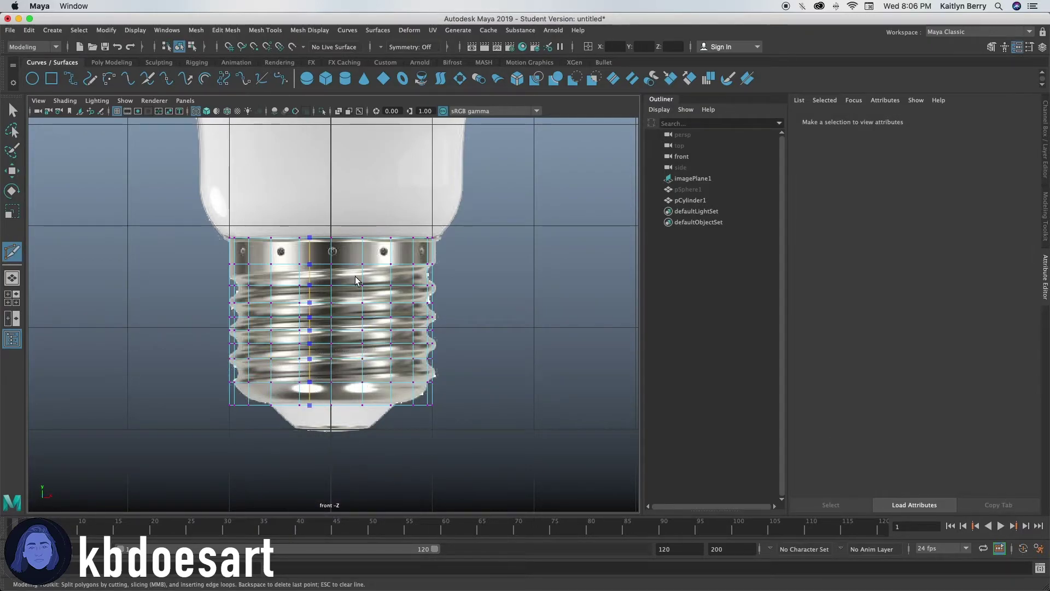
key("q")
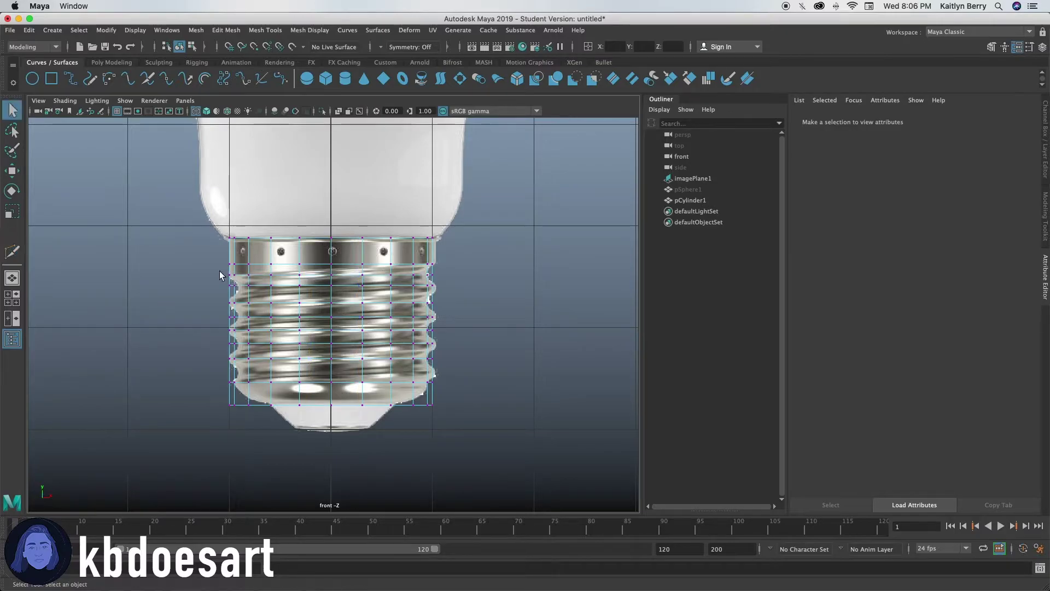
- Nudge the upper new vertex ring down slightly and raise the lower new ring to match the threads
left_click_drag(211, 270, 473, 281)
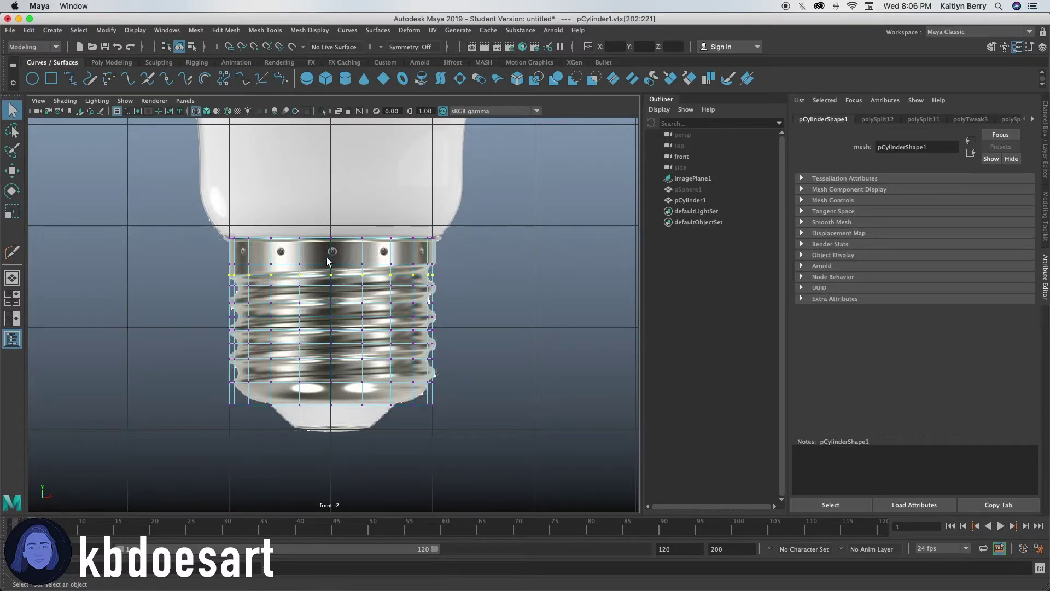
key("w")
left_click_drag(333, 229, 332, 224)
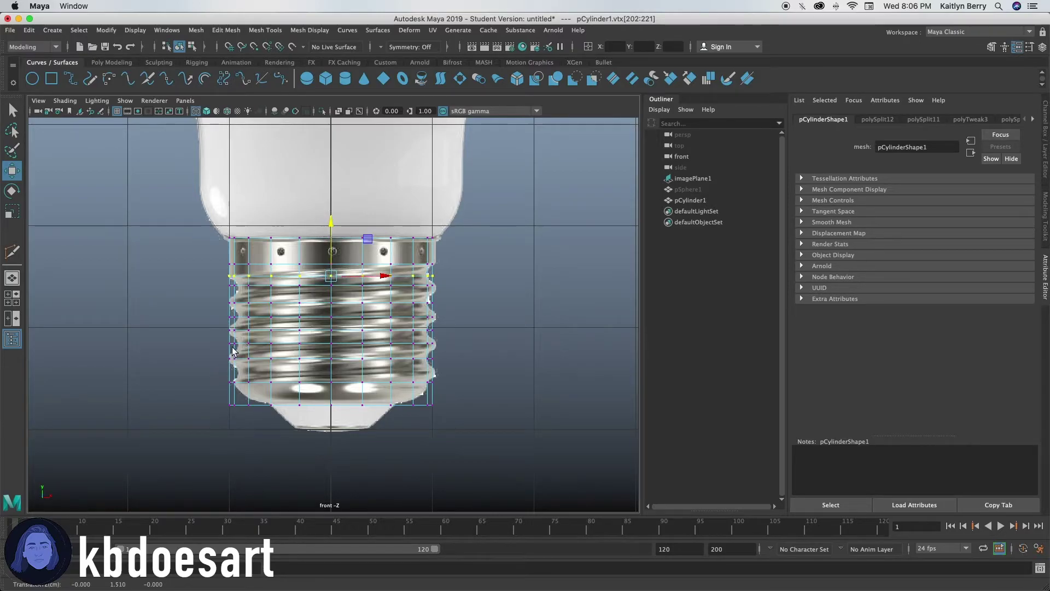
left_click_drag(217, 374, 461, 387)
left_click_drag(330, 323, 330, 316)
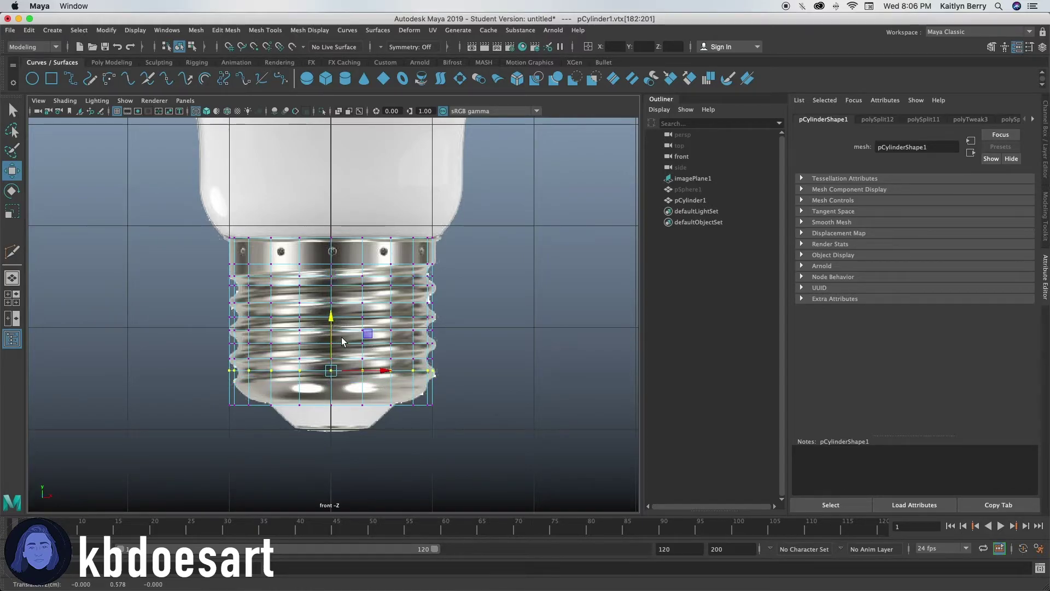
- Insert one more horizontal edge loop between the lowest inner ring and the cylinder's base, and switch to shaded display
right_click_drag(356, 382, 290, 378, "shift")
left_click_drag(298, 383, 299, 383, "ctrl")
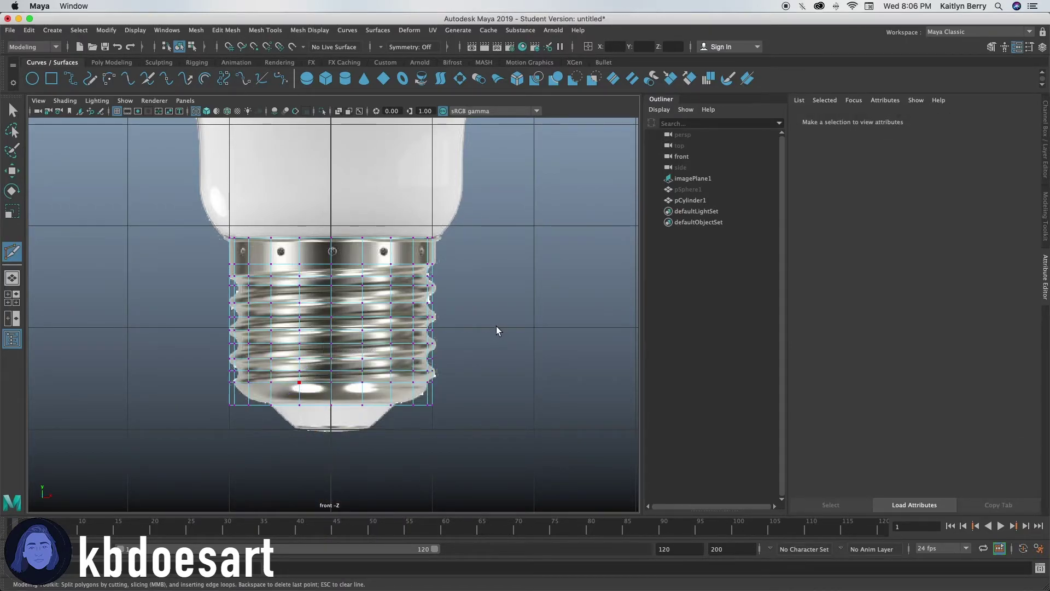
right_click_drag(283, 350, 438, 320, "alt")
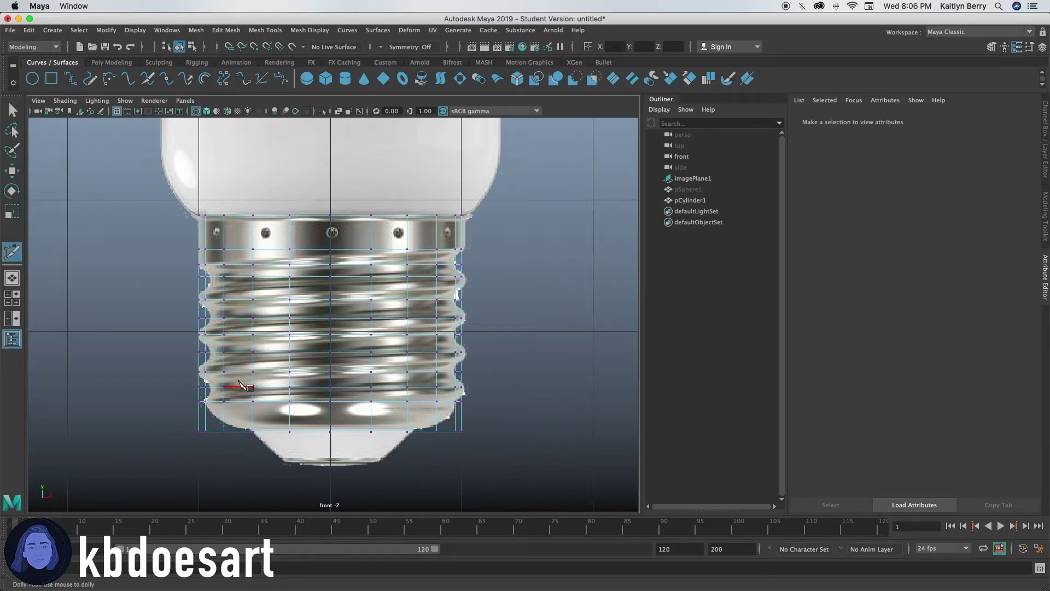
left_click(253, 351)
left_click(206, 111)
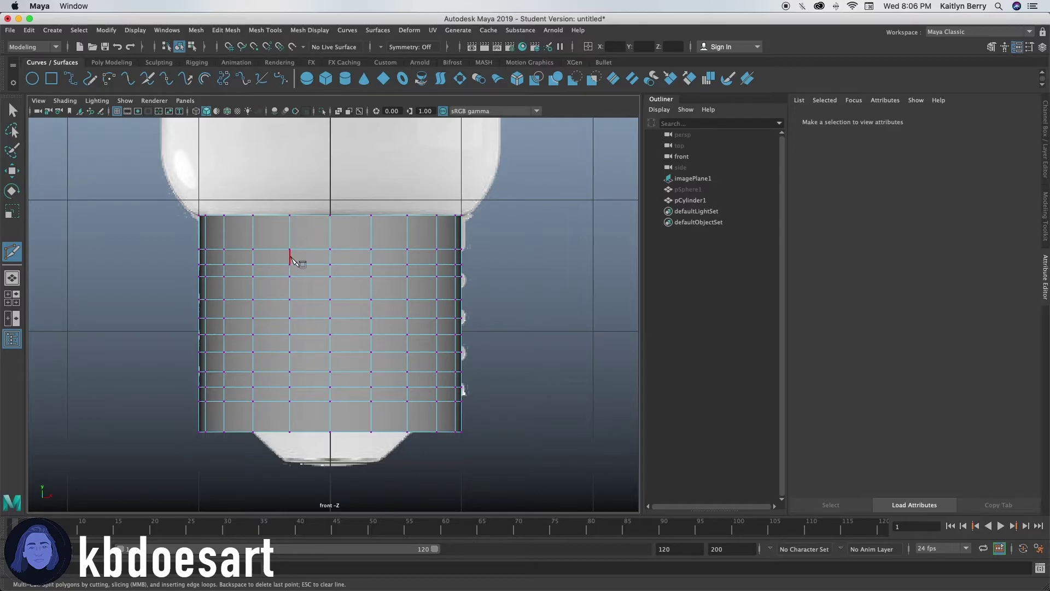
- Select five alternating horizontal face rings around the cylinder where the reference's thread grooves lie
key("q")
right_click_drag(274, 256, 275, 264)
left_click(297, 256)
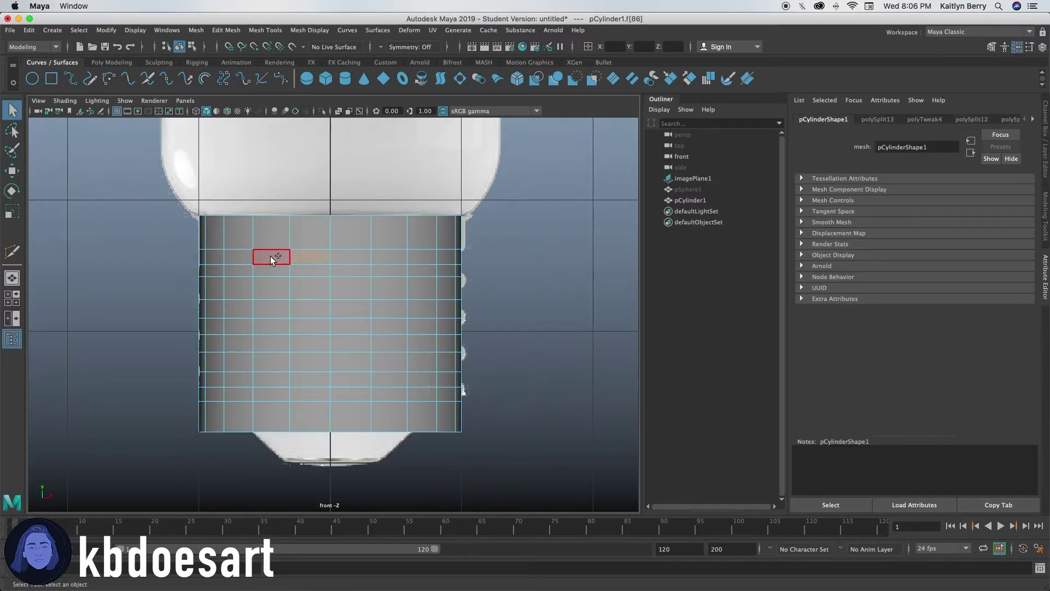
double_click(271, 256, "shift")
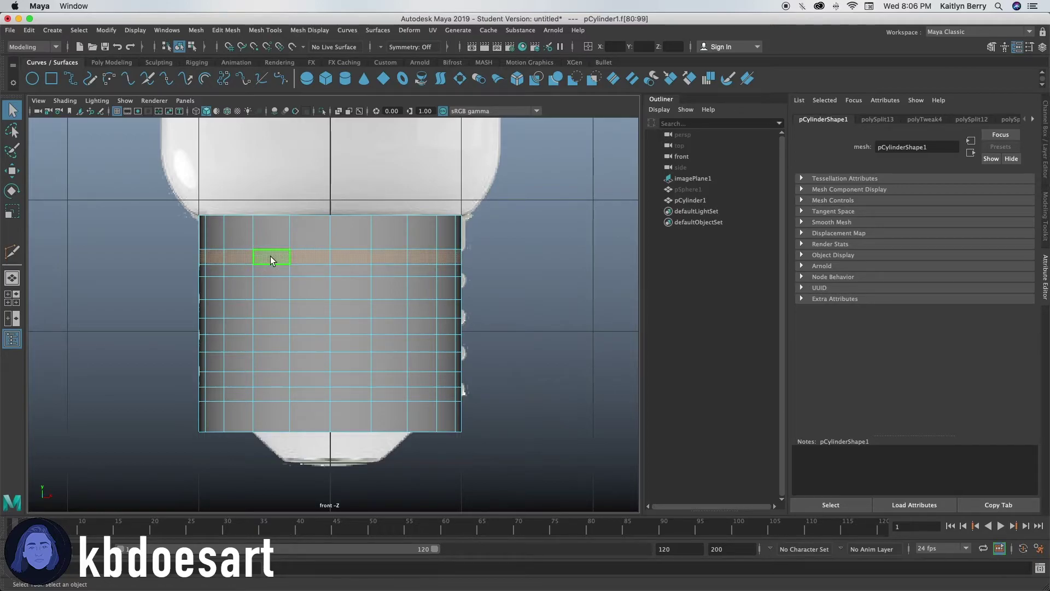
double_click(285, 289, "shift")
double_click(275, 328, "shift")
double_click(303, 362, "shift")
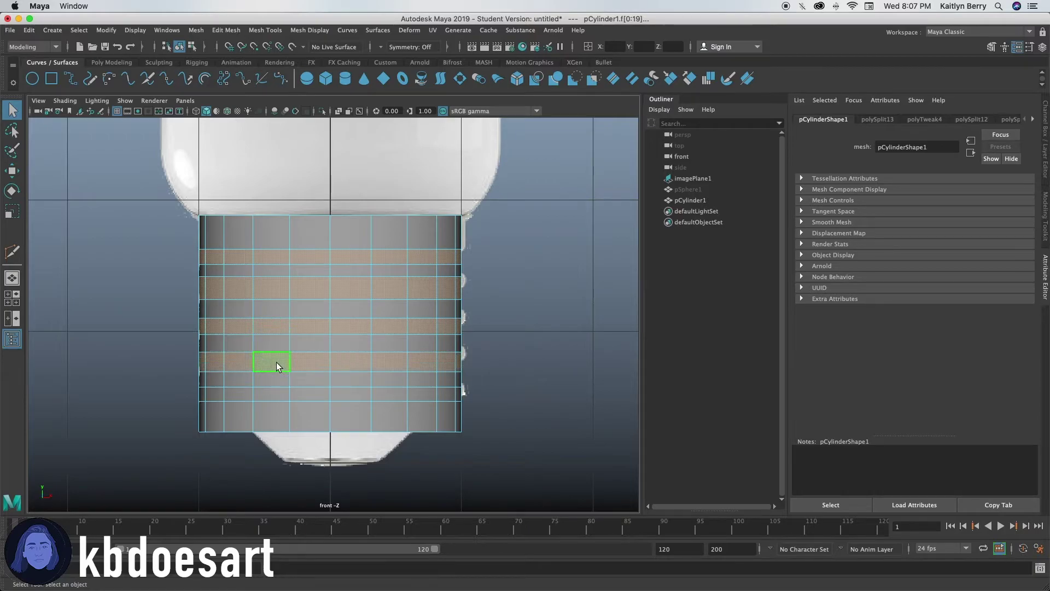
double_click(274, 391, "shift")
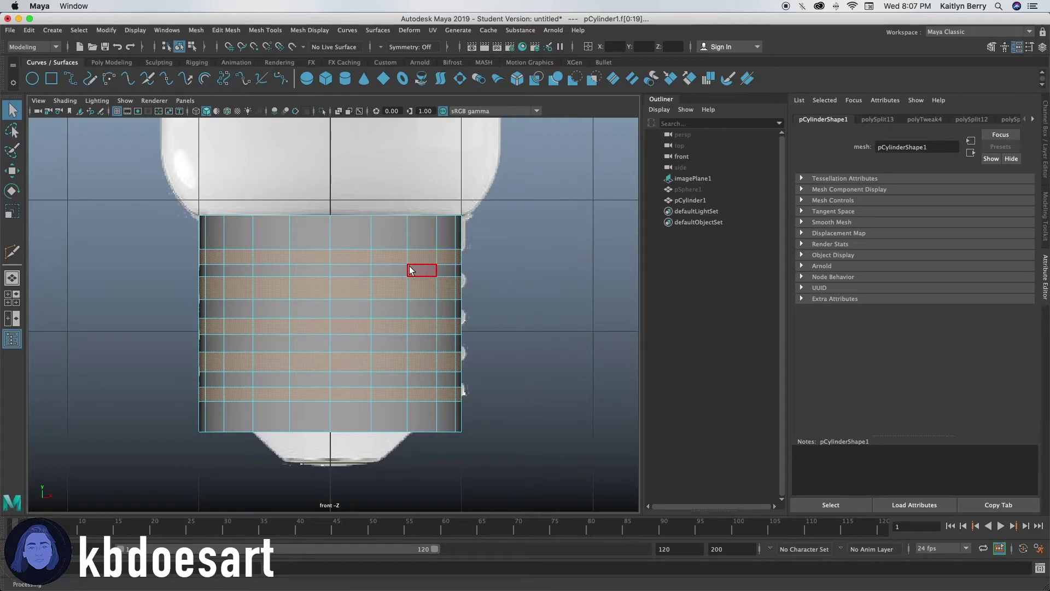
- Try scaling the five selected face rings inward in the perspective view
key("space")
key("space")
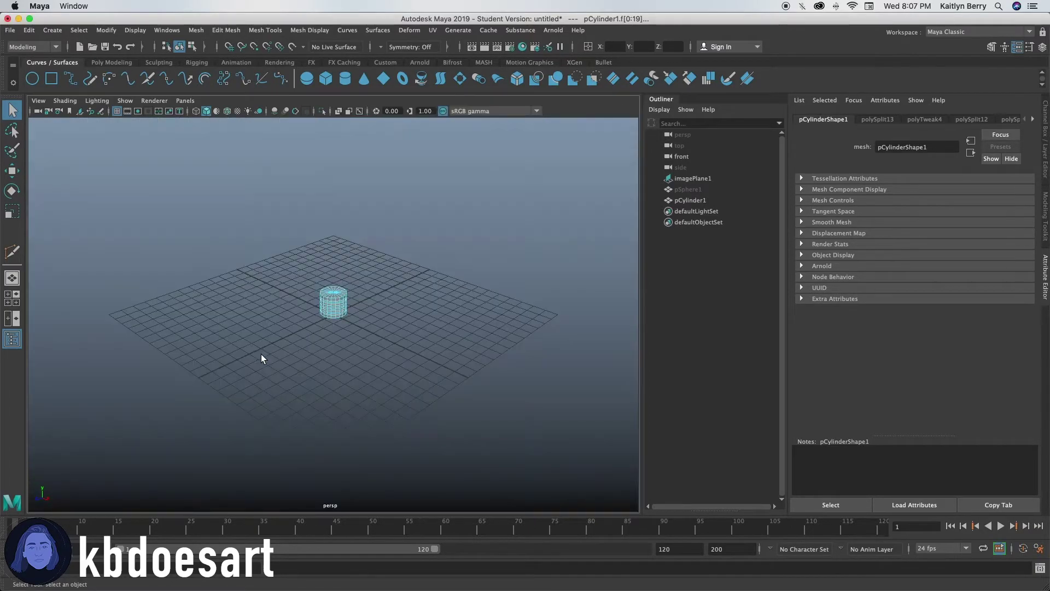
left_click_drag(322, 316, 315, 294, "alt")
right_click_drag(315, 294, 527, 307, "alt")
middle_click_drag(274, 298, 272, 340, "alt")
right_click_drag(272, 340, 441, 379, "alt")
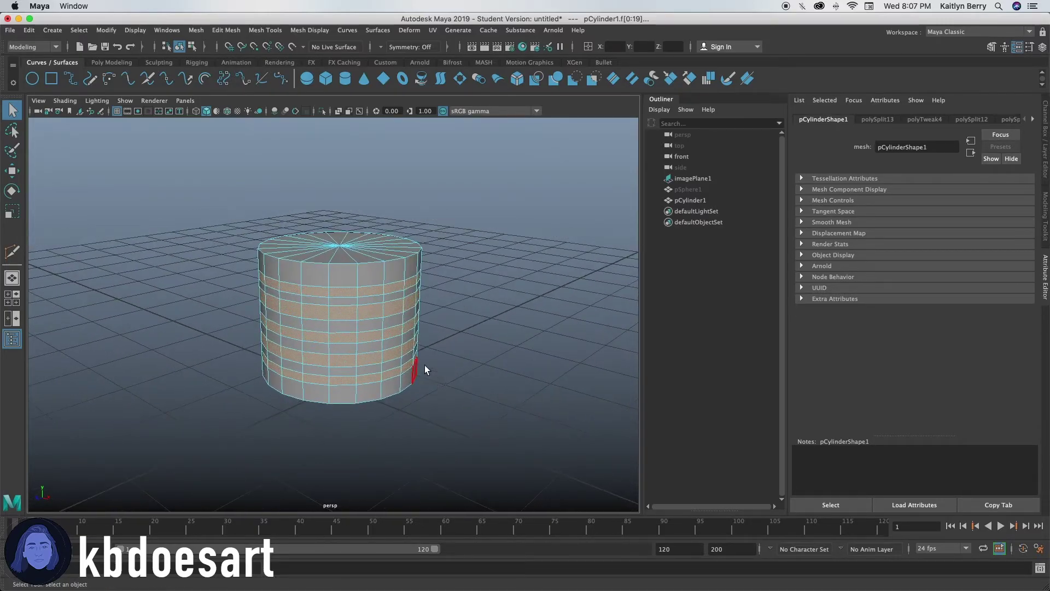
key("r")
key("ctrl+z")
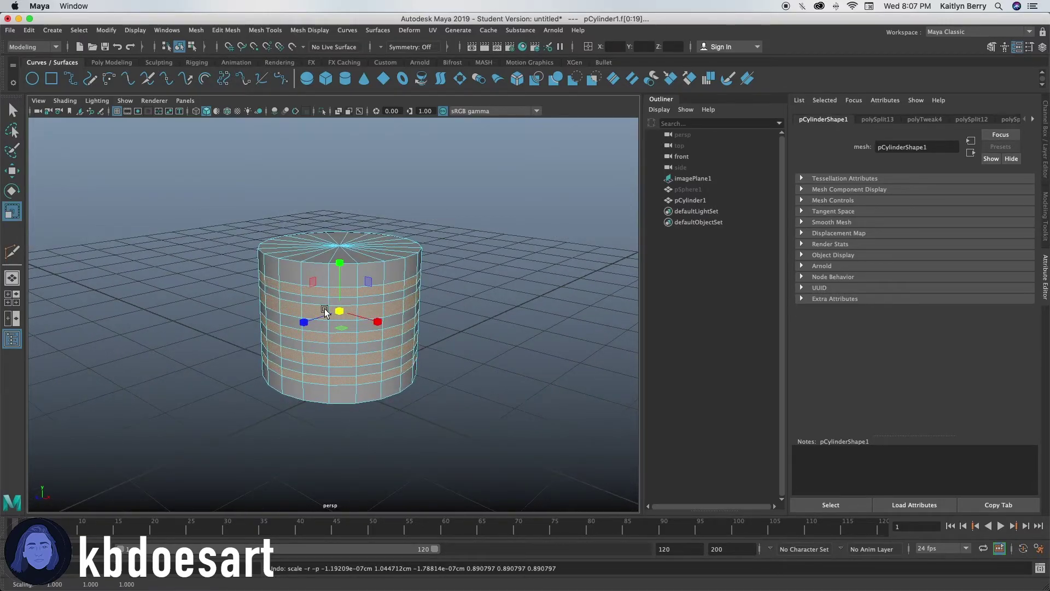
- Extrude the five selected face rings inward with a thickness of -0.1 and turn on smooth mesh preview
key("ctrl+e")
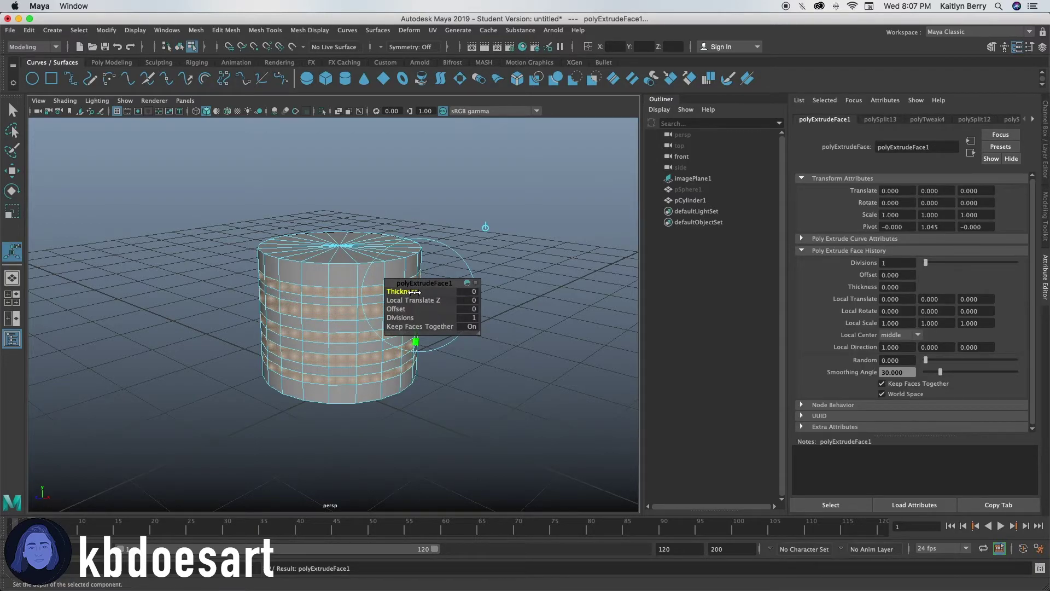
left_click_drag(414, 291, 405, 289)
middle_click_drag(404, 289, 405, 288)
left_click_drag(410, 282, 497, 209)
key("3")
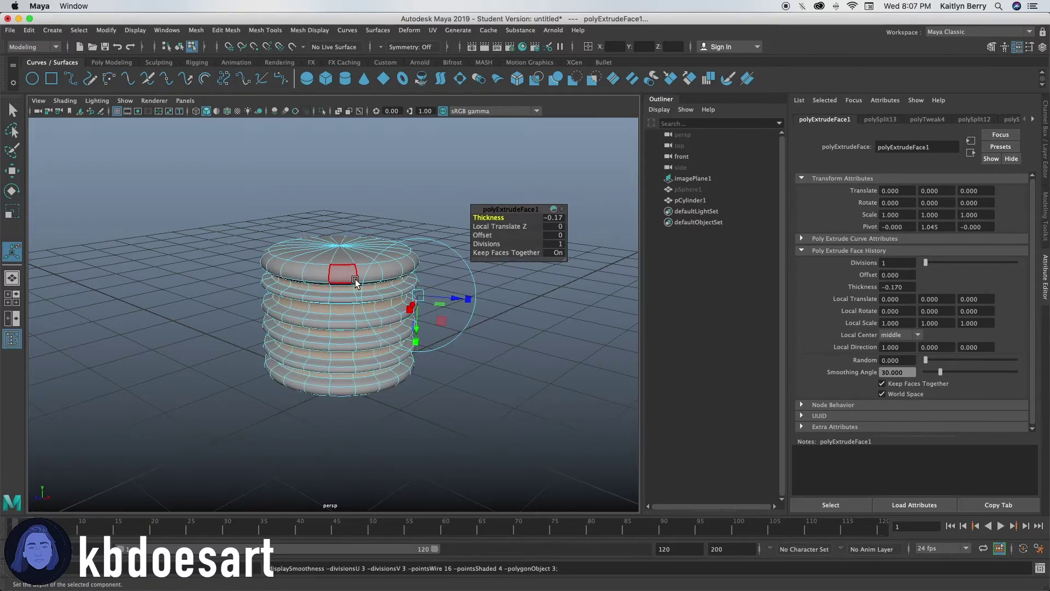
left_click_drag(495, 217, 500, 217)
left_click_drag(334, 387, 399, 356, "alt")
left_click_drag(494, 217, 497, 217)
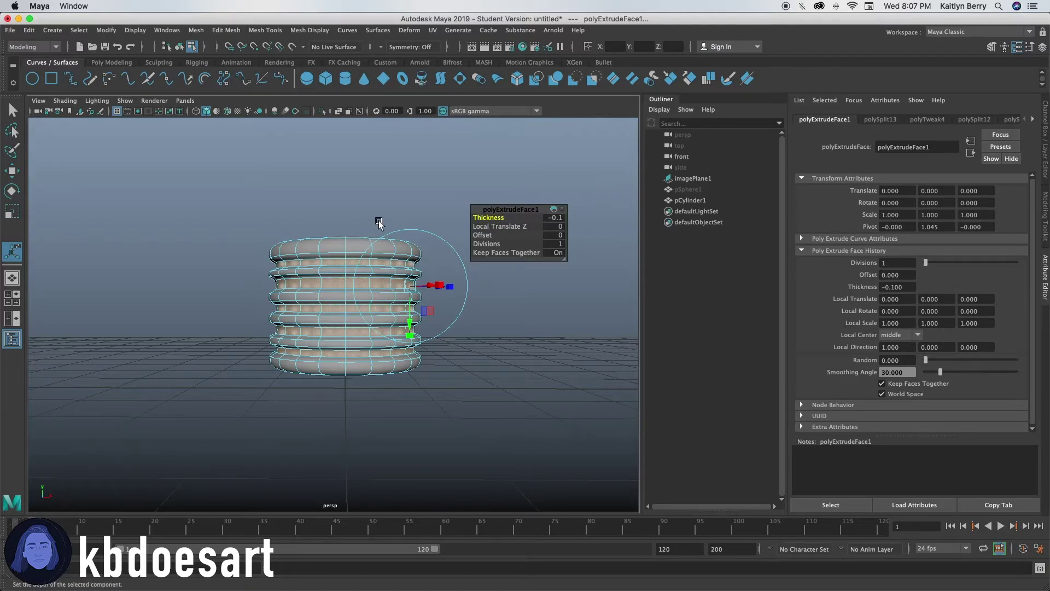
- Compare the grooves with the reference in the front view, turn off smooth mesh preview and clear the face selection
key("space")
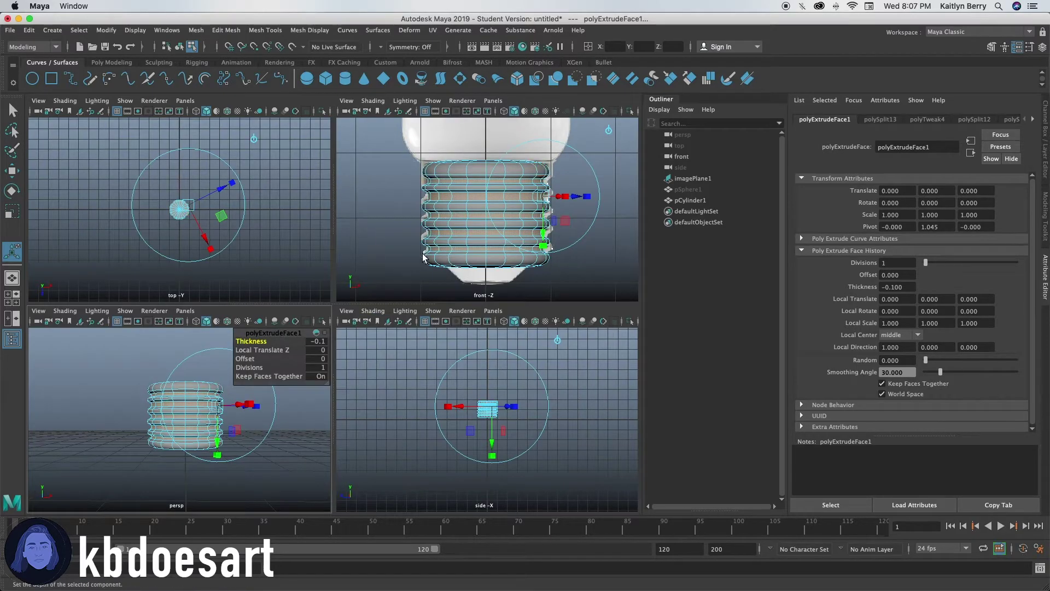
key("space")
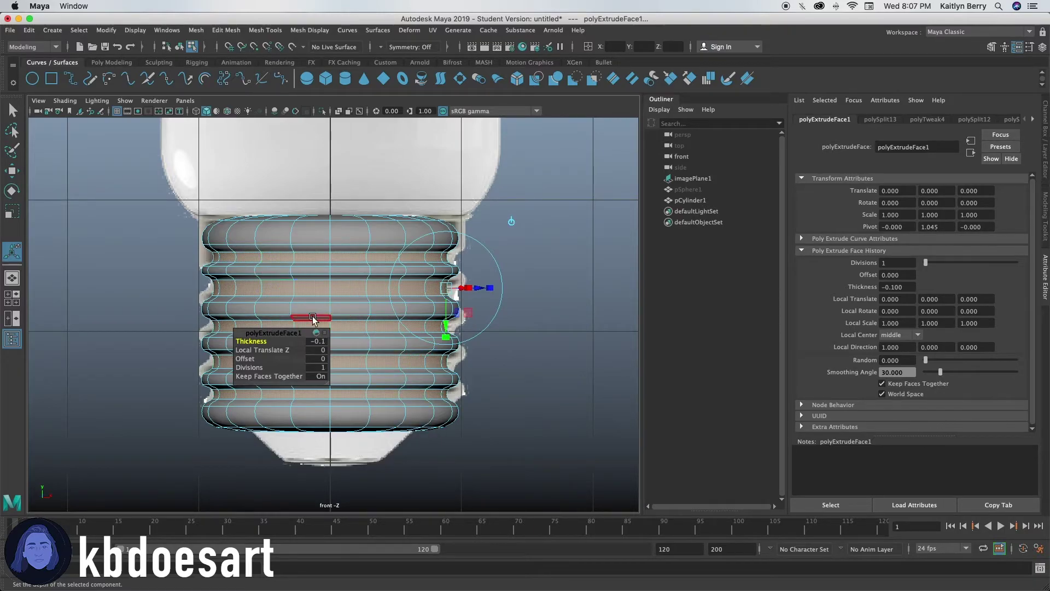
key("1")
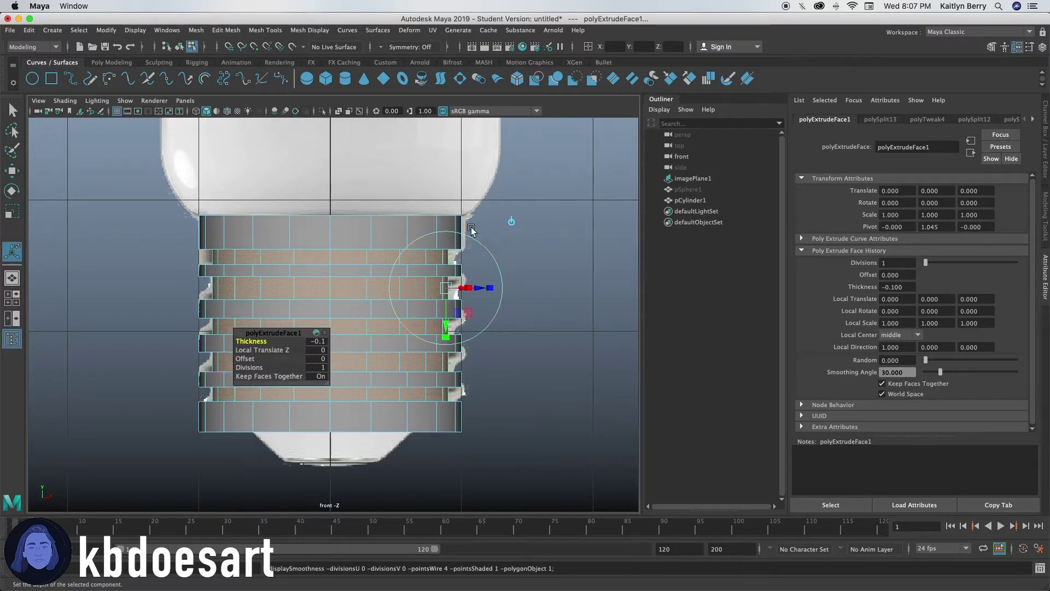
left_click(485, 244)
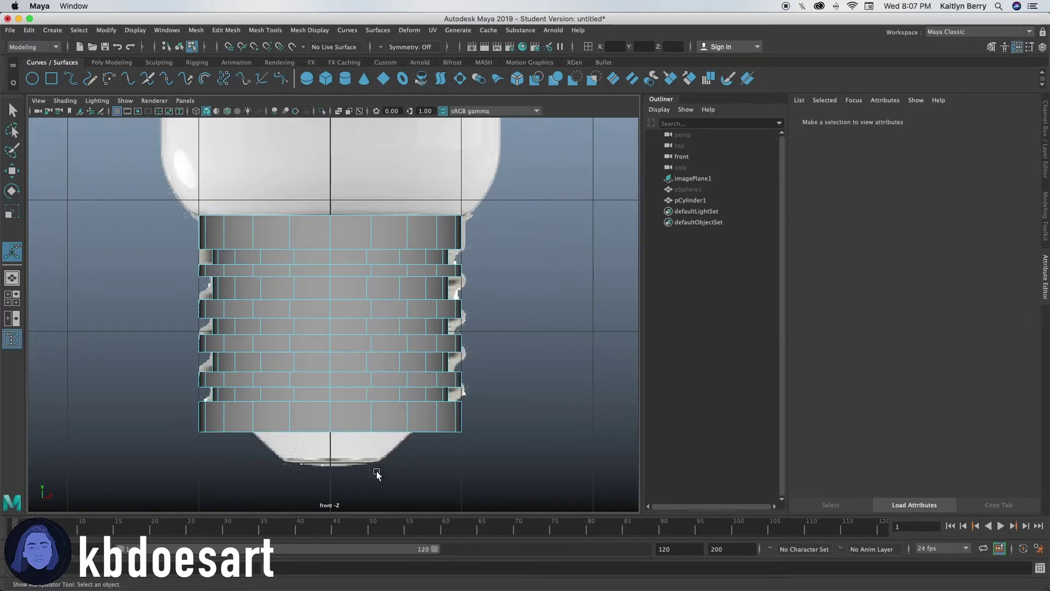
- Select all faces of the cylinder's bottom cap in the perspective view and extrude them with an offset of 0.35
key("space")
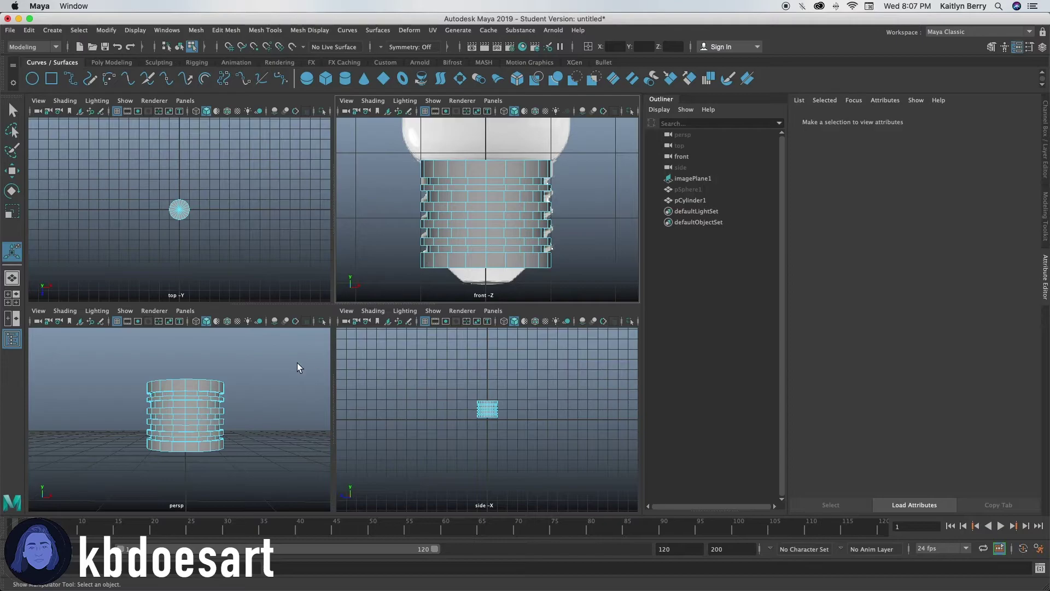
key("space")
mouse_move(401, 385)
left_mouse_down("alt")
mouse_move(410, 347)
mouse_move(383, 345)
mouse_move(403, 325)
mouse_move(323, 317)
mouse_move(394, 370)
mouse_move(380, 340)
left_mouse_up("alt")
key("q")
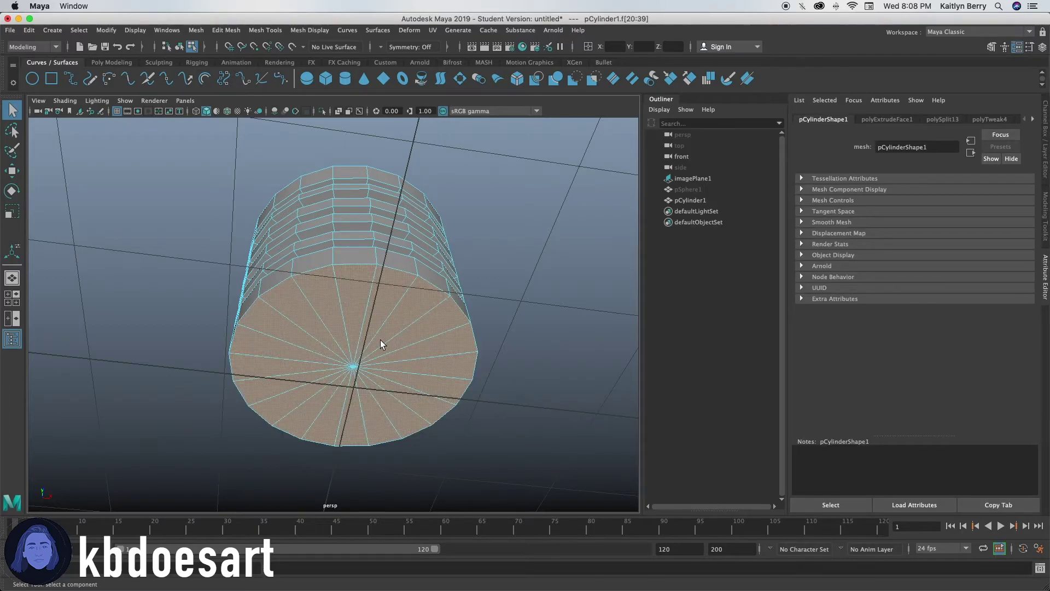
key("ctrl+e")
left_click(484, 234)
middle_click_drag(486, 233, 507, 235)
- Move the extruded bottom cap faces 0.121 down in the front view and set the extrusion's offset to 0.55
key("space")
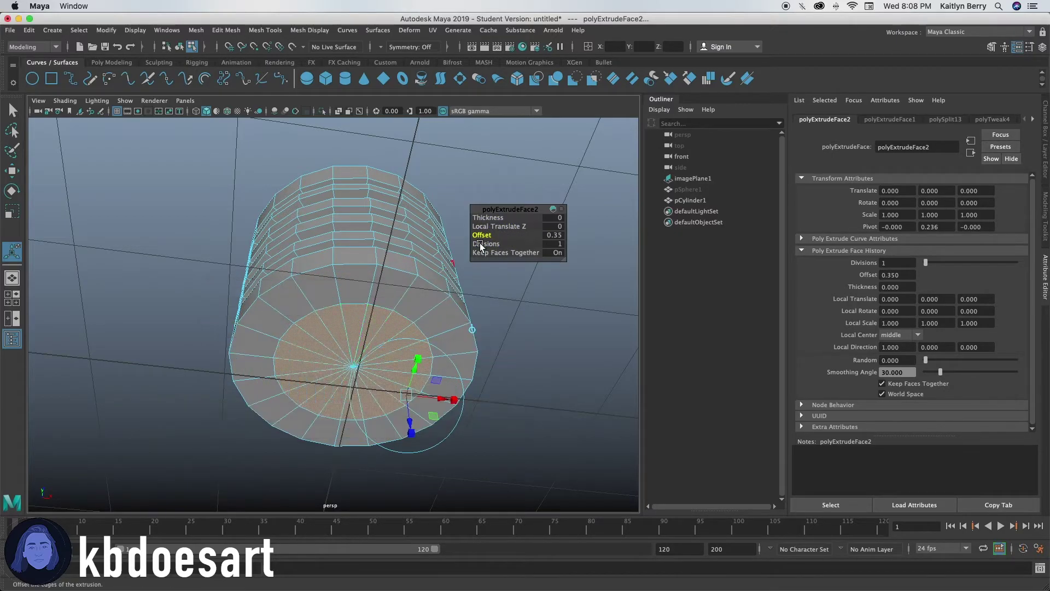
key("space")
key("space")
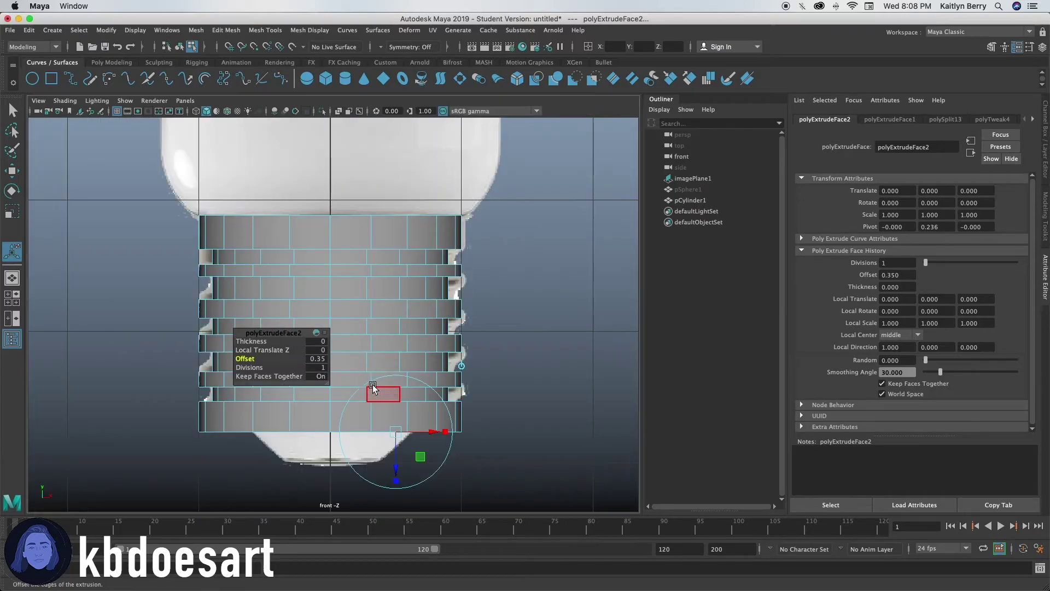
middle_click_drag(376, 383, 405, 343)
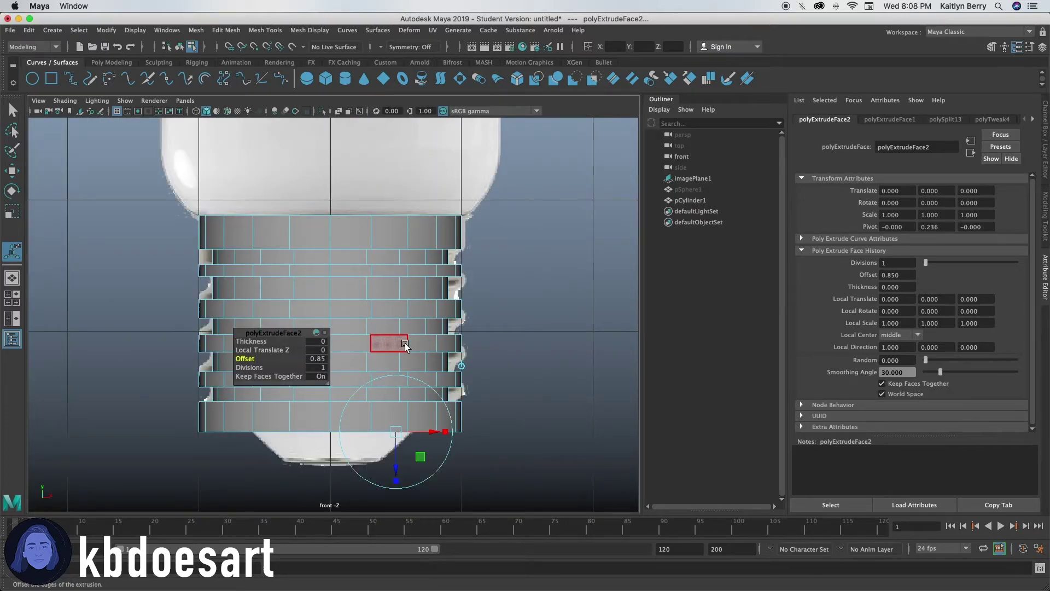
key("super+z")
left_click_drag(397, 451, 399, 468)
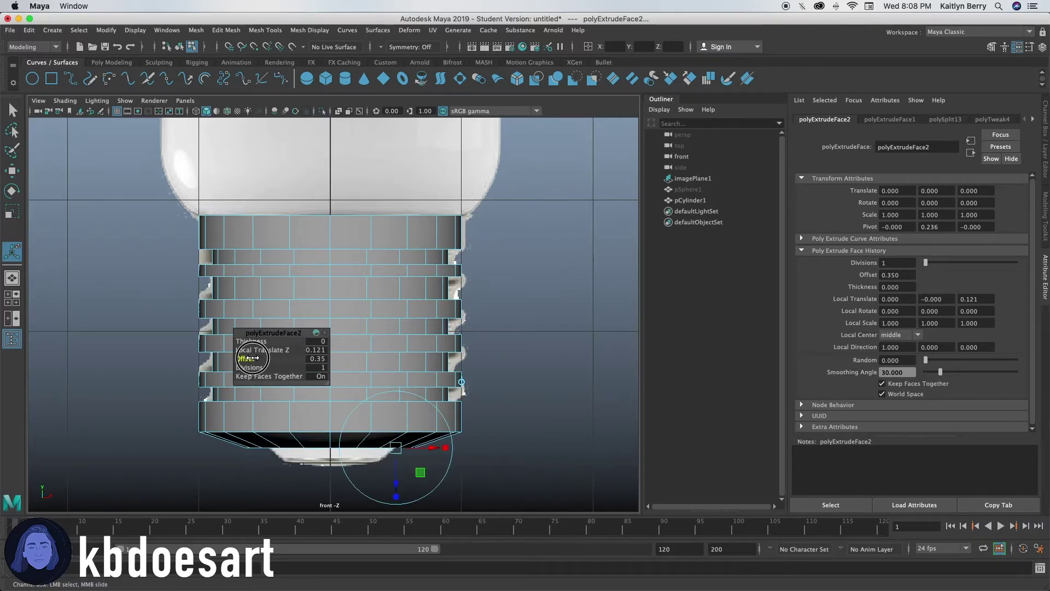
middle_click_drag(249, 359, 239, 358)
left_click(246, 358)
middle_click_drag(246, 358, 251, 359)
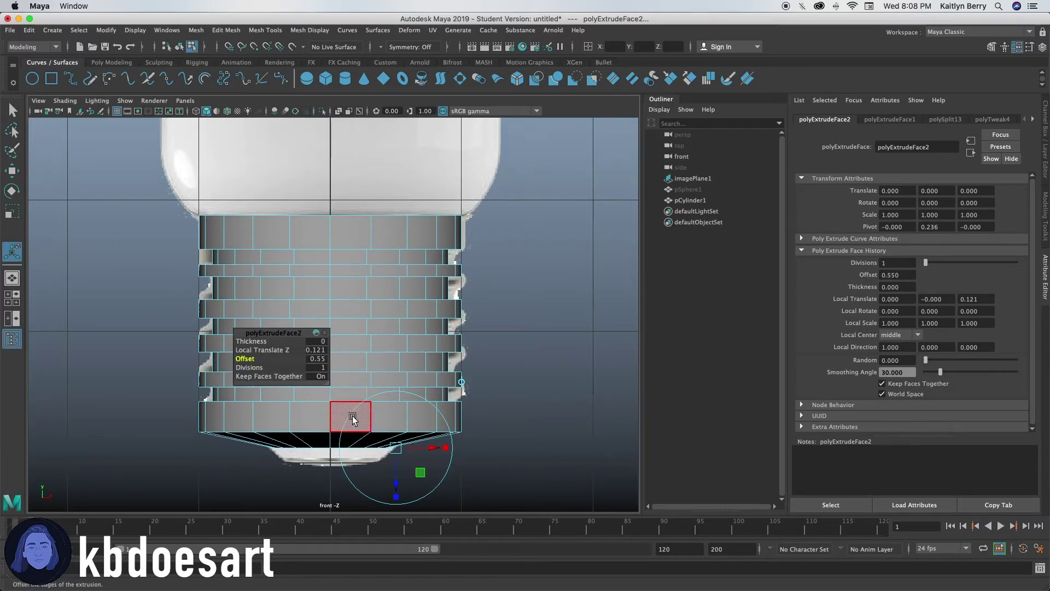
- Set the bottom cap extrusion's Local Translate Z to 0
left_click(317, 349)
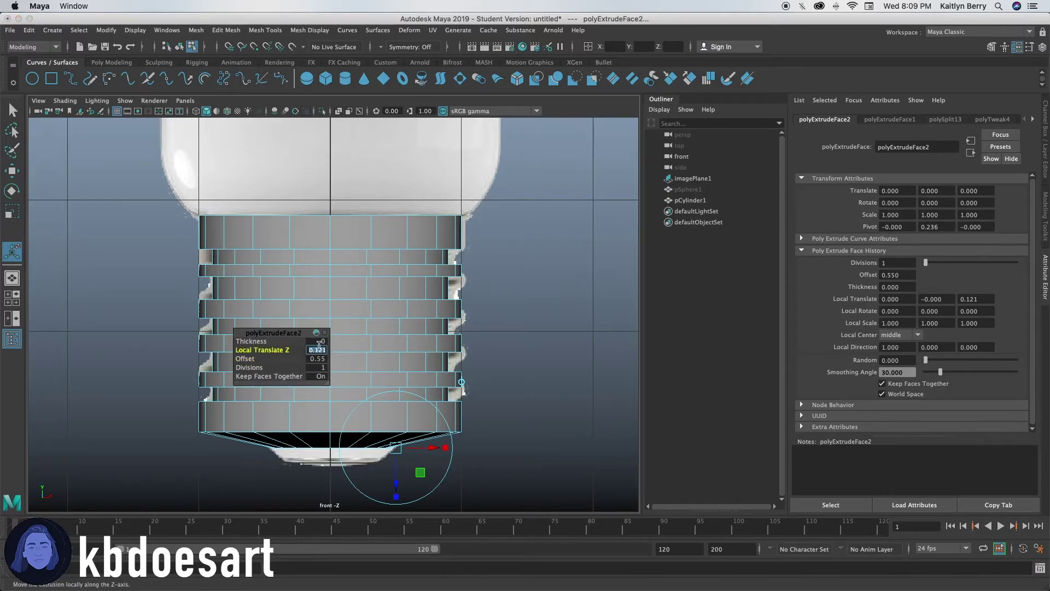
type("0")
key("Return")
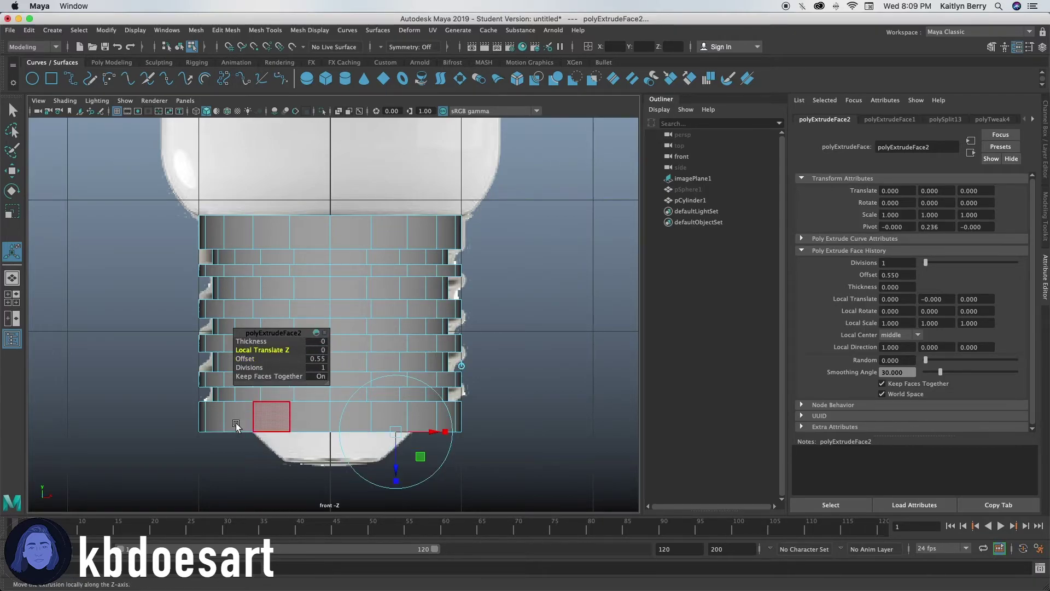
- Extrude the inset bottom faces again in the perspective view and pull them down to the reference's tip as a short stub
key("space")
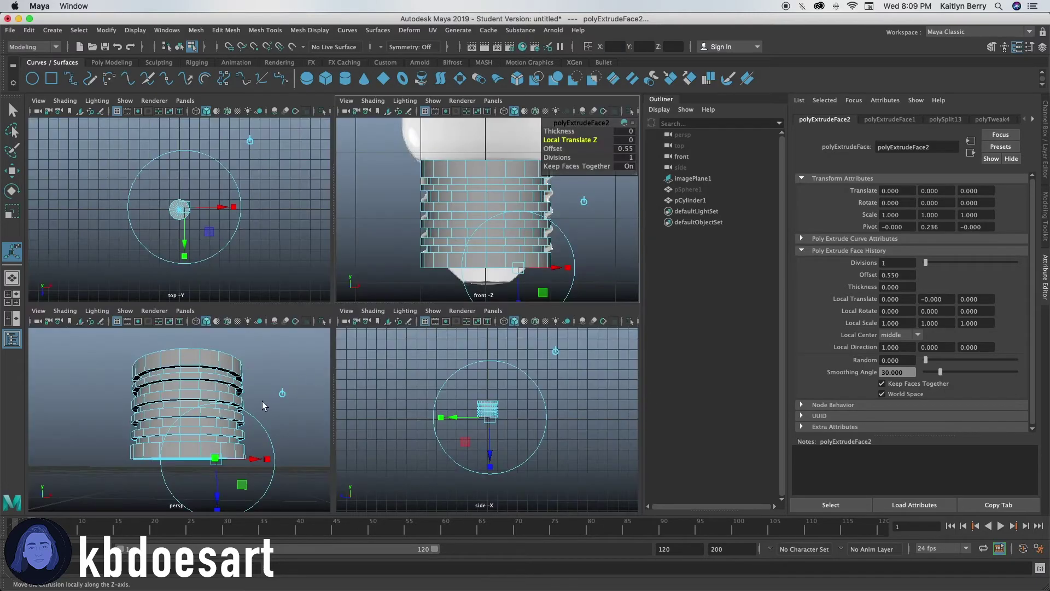
mouse_move(289, 419)
left_mouse_down("alt")
mouse_move(288, 394)
mouse_move(278, 403)
left_mouse_up("alt")
key("ctrl+e")
left_click_drag(145, 415, 98, 373)
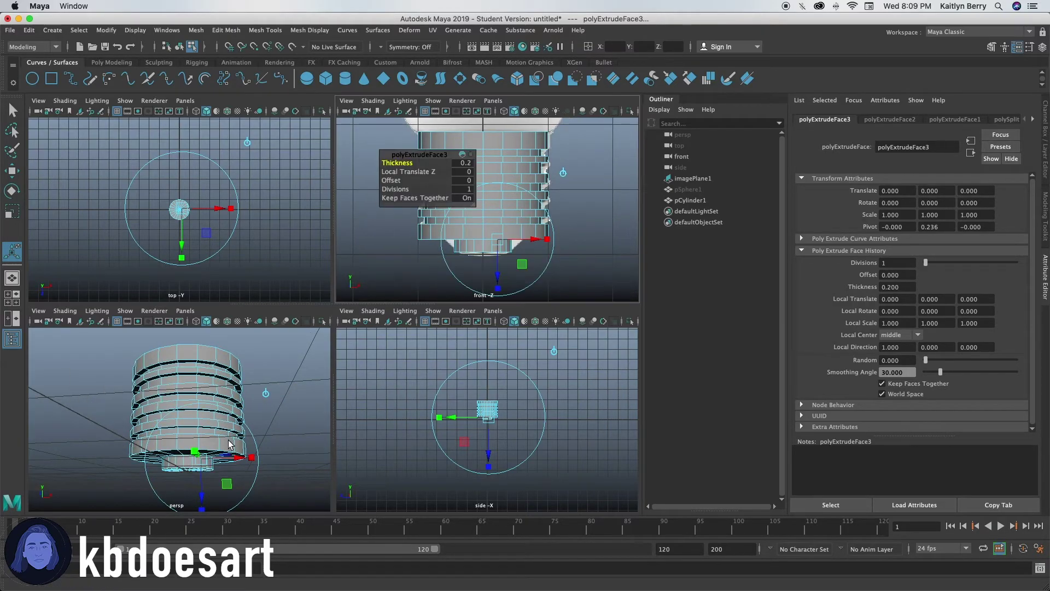
left_click_drag(229, 440, 207, 454, "alt")
right_click_drag(208, 454, 215, 244, "alt")
- Scale up the edge loop where the stub meets the base to taper it like the reference, and select the lower edge loop
double_click(224, 428)
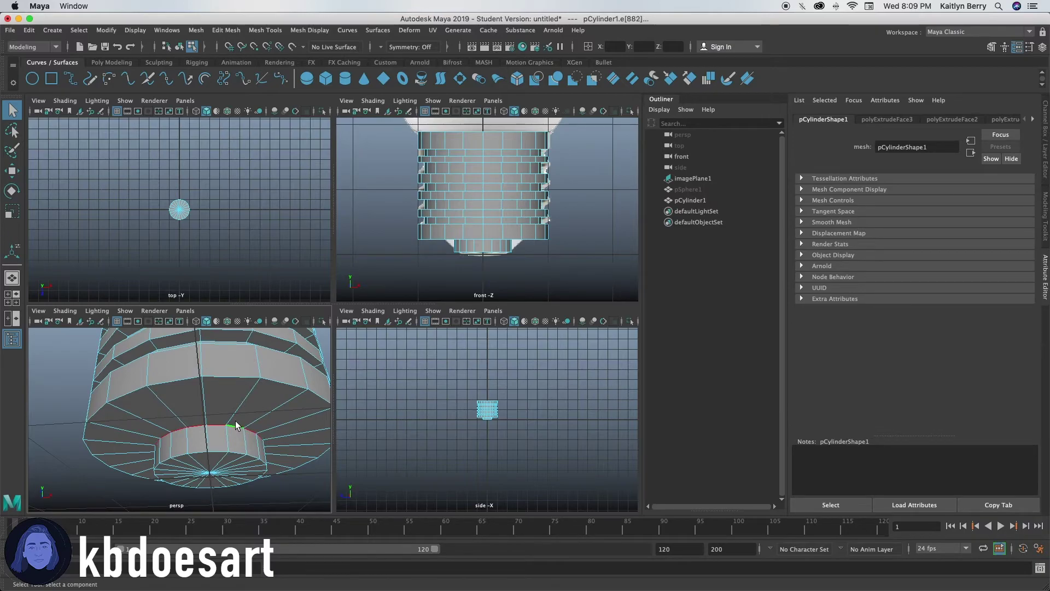
key("r")
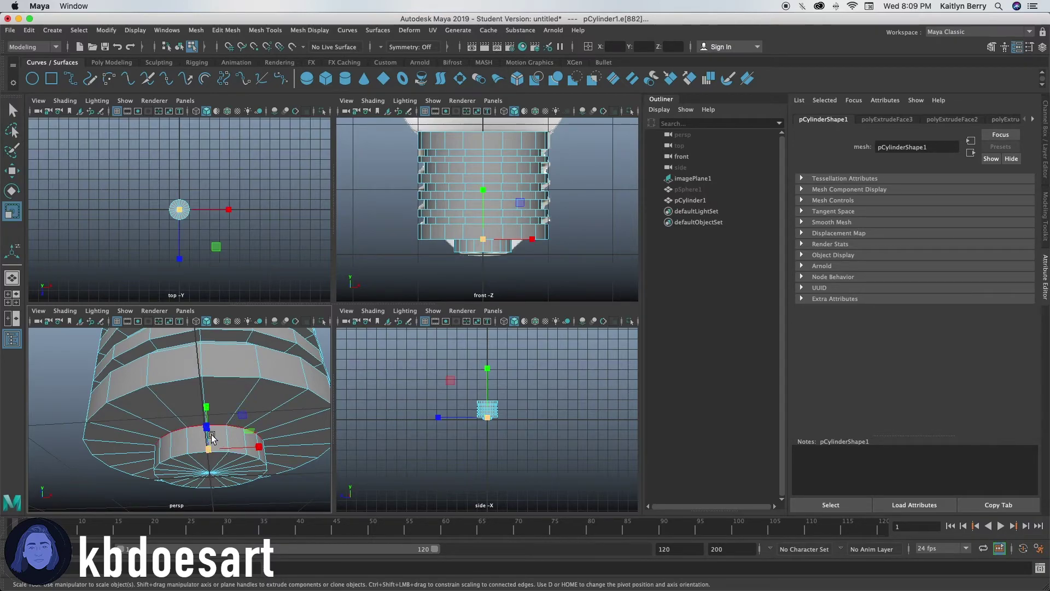
mouse_move(214, 463)
left_mouse_down("alt")
mouse_move(206, 449)
mouse_move(235, 449)
mouse_move(207, 476)
mouse_move(190, 474)
mouse_move(198, 477)
left_mouse_up("alt")
left_click(223, 461)
double_click(207, 457, "shift")
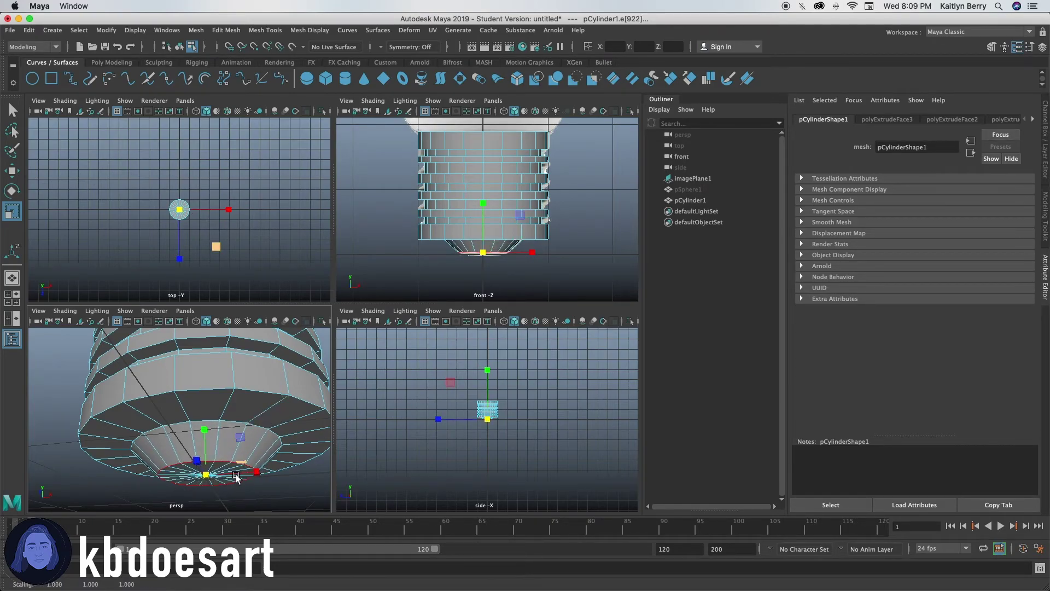
- Select all faces of the stub's flat bottom and move them about 0.006 down in the front view
left_click_drag(263, 408, 265, 396, "alt")
right_click_drag(264, 396, 337, 429, "alt")
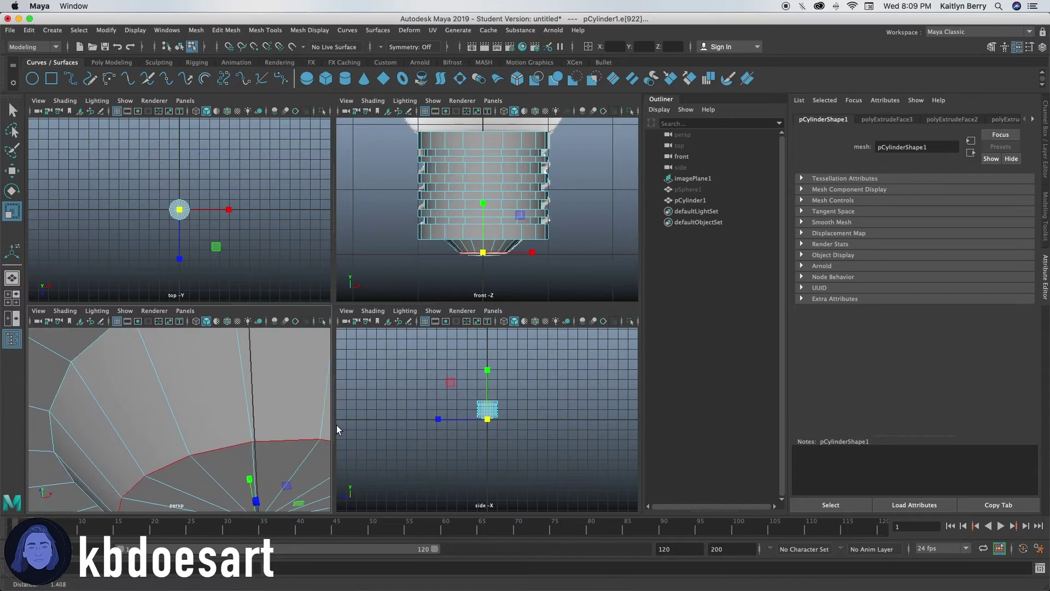
left_click_drag(338, 428, 268, 376, "alt")
scroll(268, 376, "down", 5)
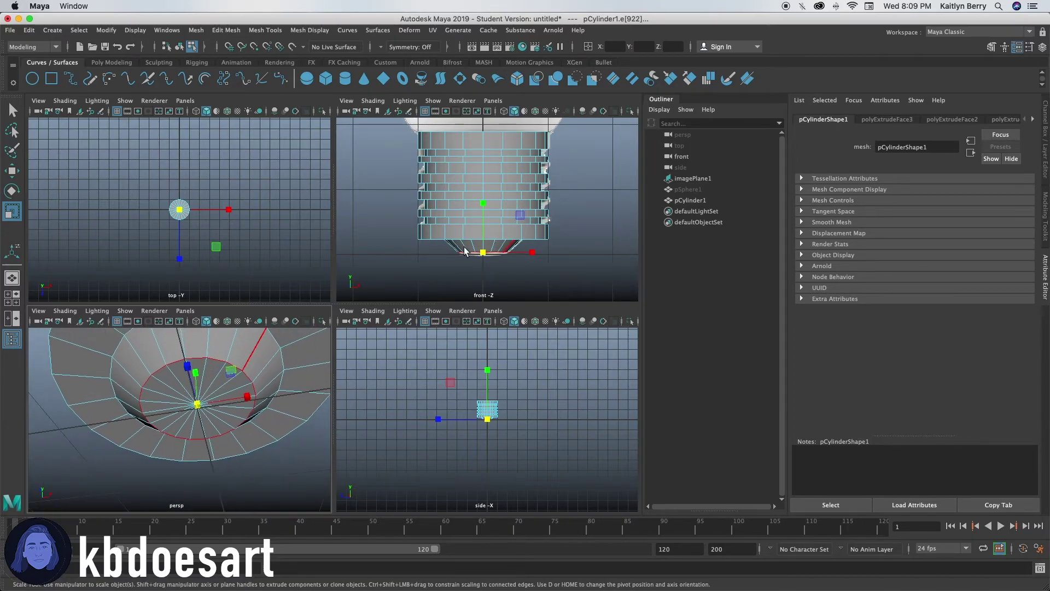
right_click_drag(209, 278, 217, 315)
key("q")
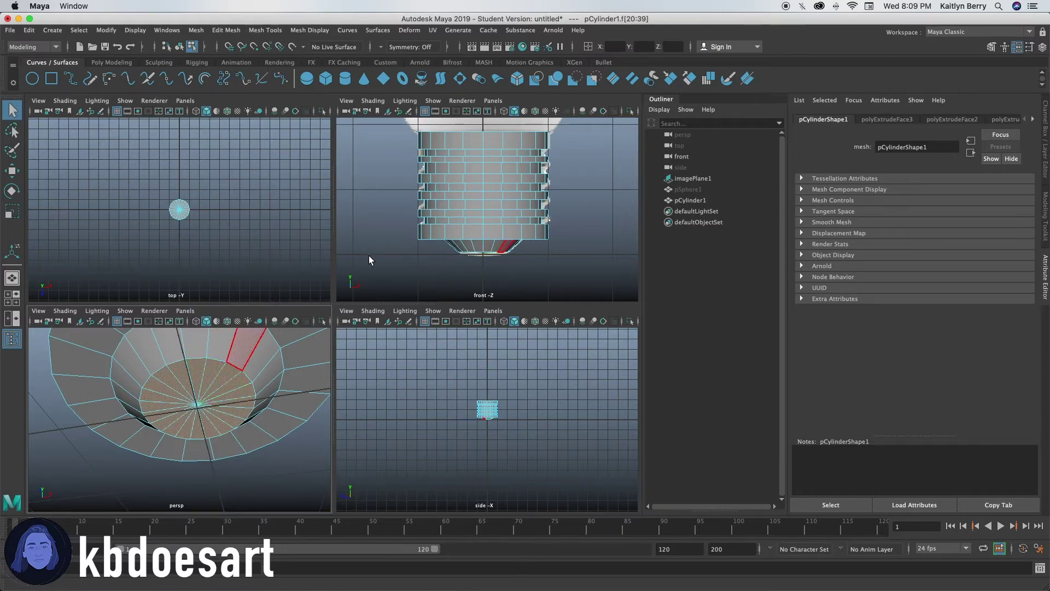
key("w")
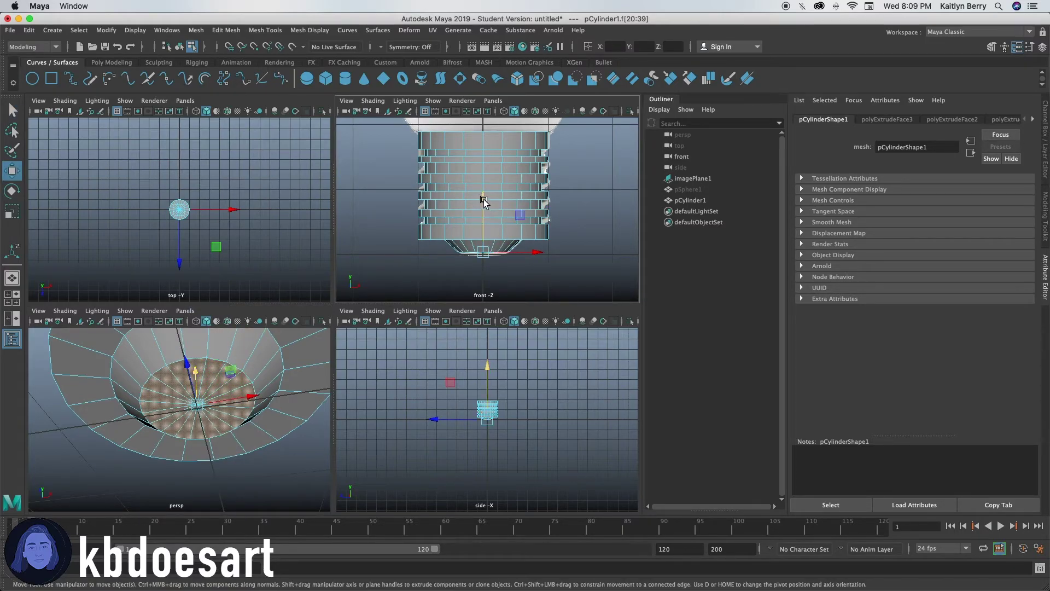
left_click_drag(484, 203, 486, 206)
- Turn on smooth mesh preview for the cylinder, unhide pSphere1 and clear the selection
key("3")
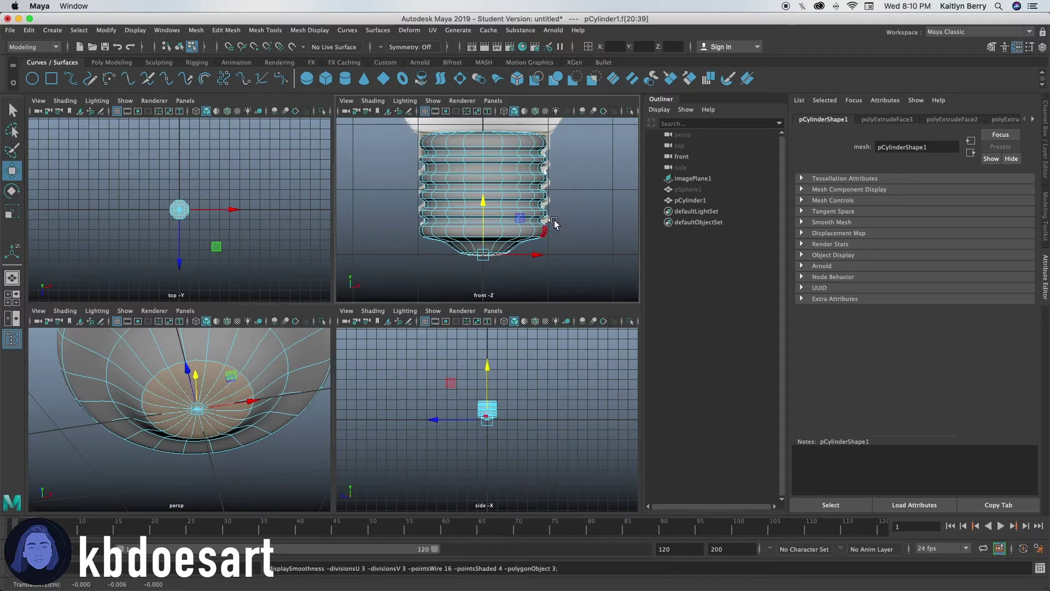
left_click(710, 188)
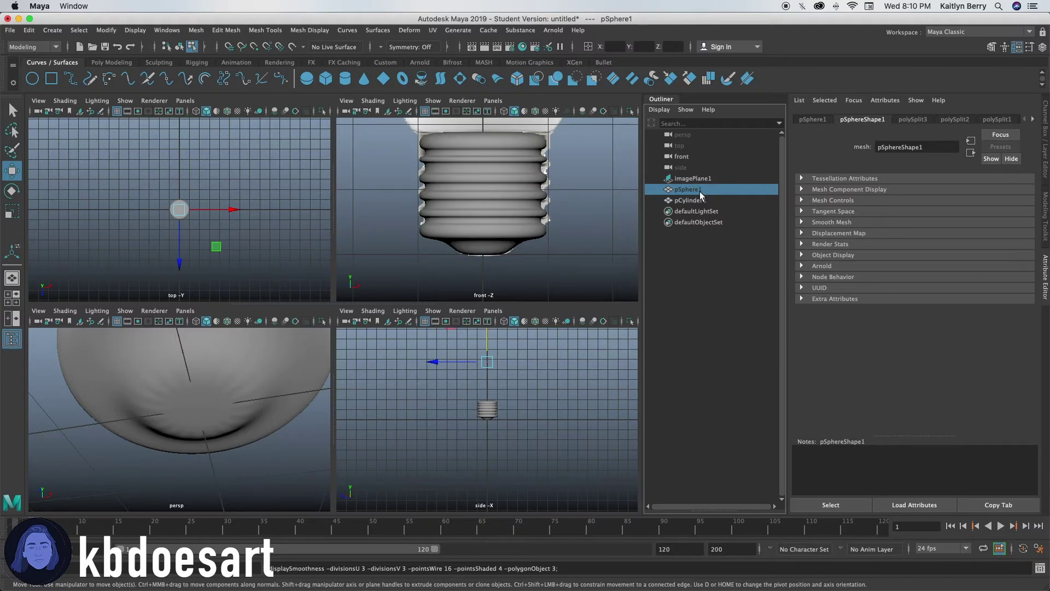
key("shift+h")
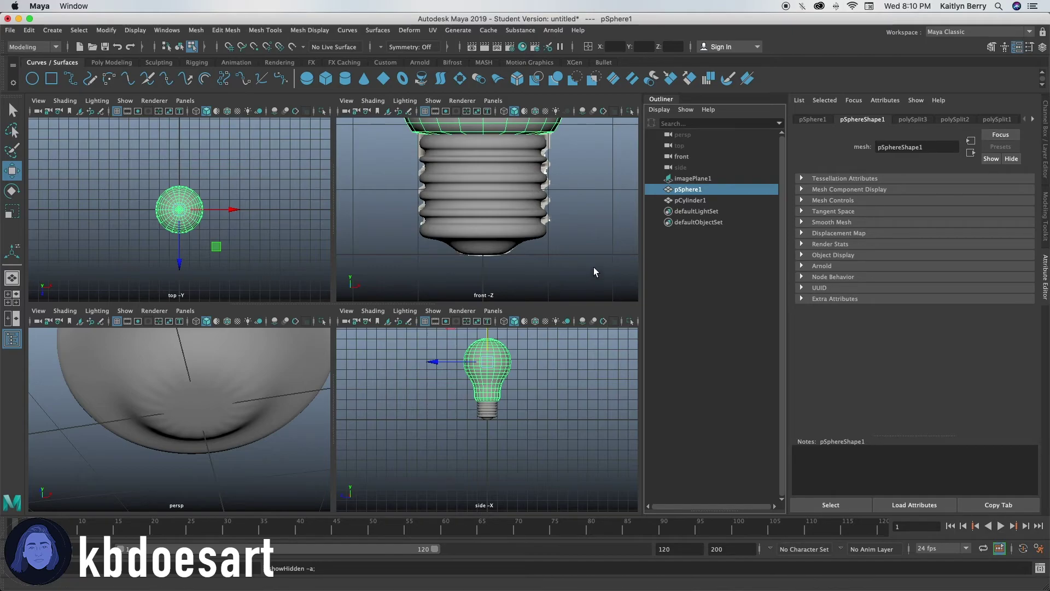
left_click(576, 193)
- Examine how the glass and threaded base fit together in the front and perspective views
middle_click_drag(552, 205, 558, 236, "alt")
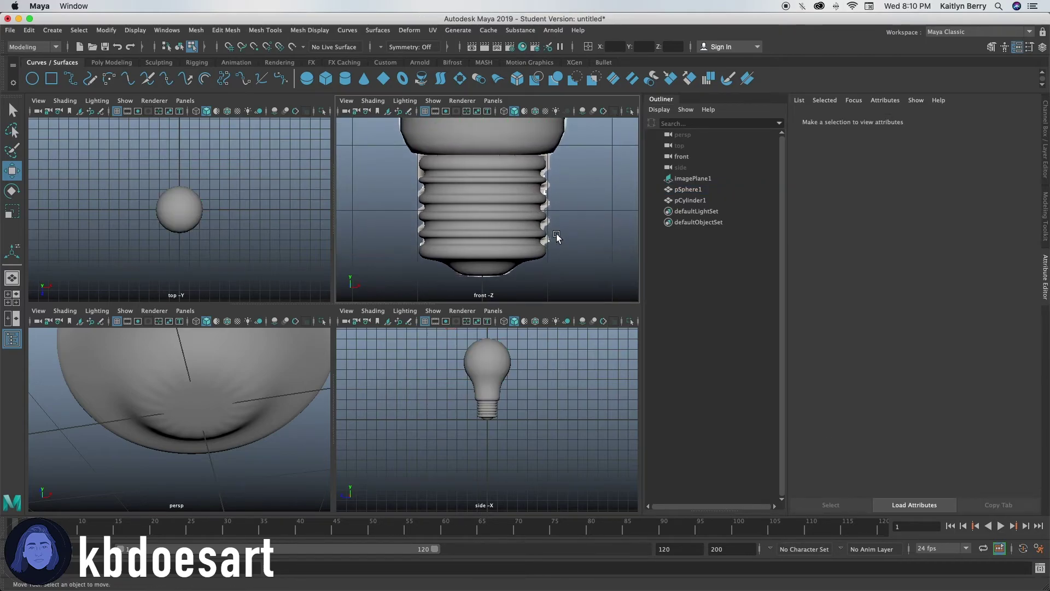
right_click_drag(558, 236, 499, 237, "alt")
middle_click_drag(499, 237, 500, 267, "alt")
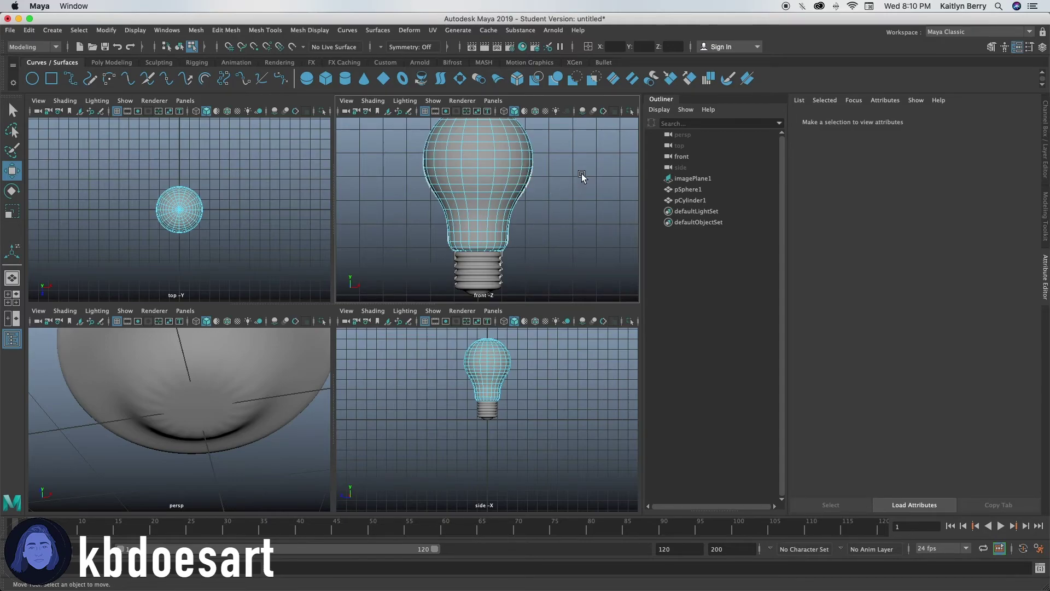
left_click_drag(553, 227, 538, 255, "alt")
key("space")
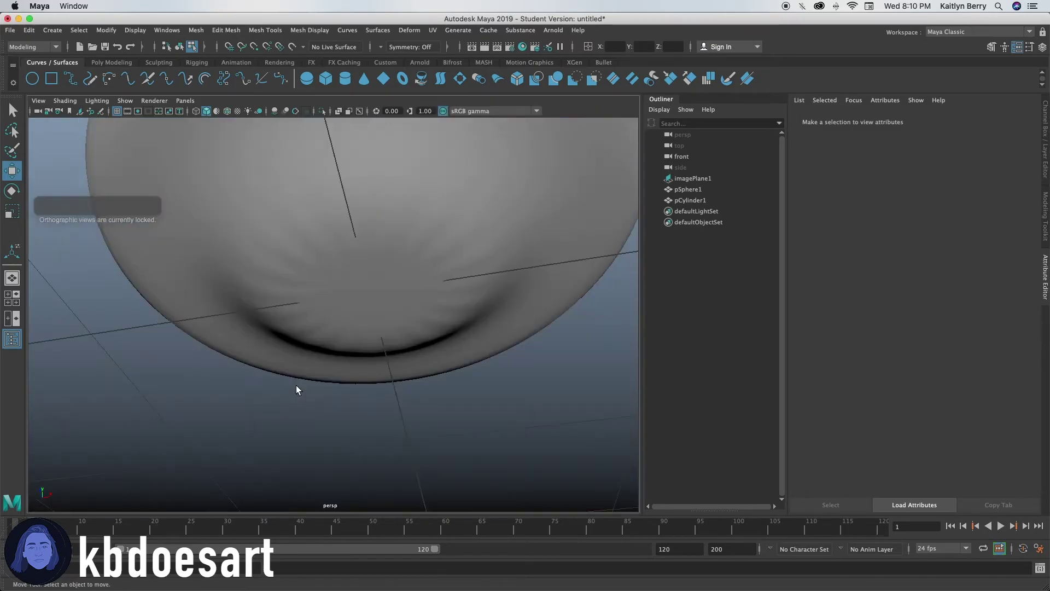
left_click_drag(407, 277, 377, 280, "alt")
scroll(377, 280, "down", 5)
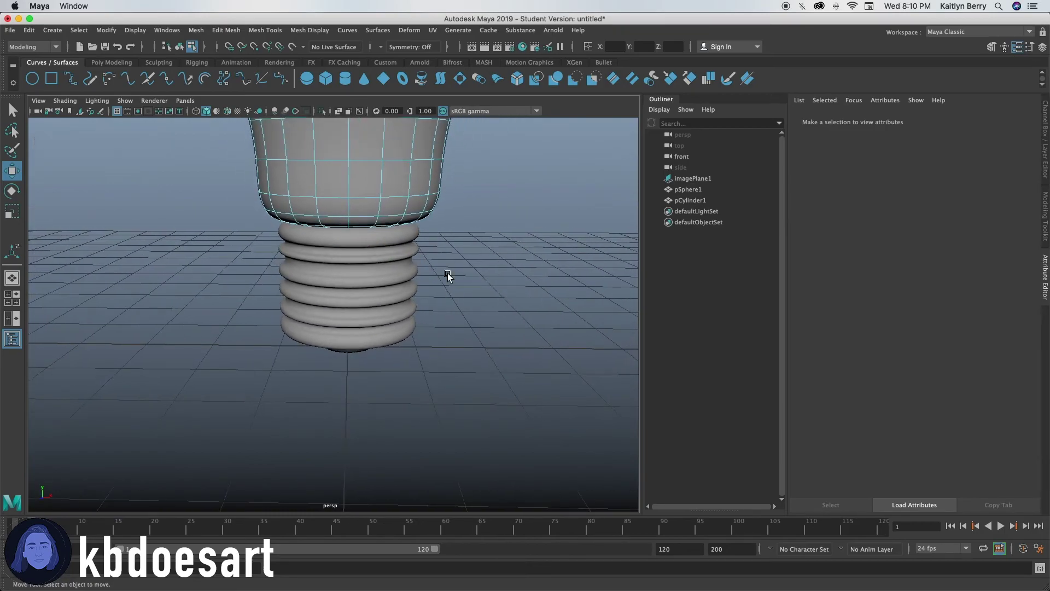
middle_click_drag(457, 281, 464, 352, "alt")
left_click_drag(465, 352, 462, 323, "alt")
right_click_drag(462, 322, 296, 313, "alt")
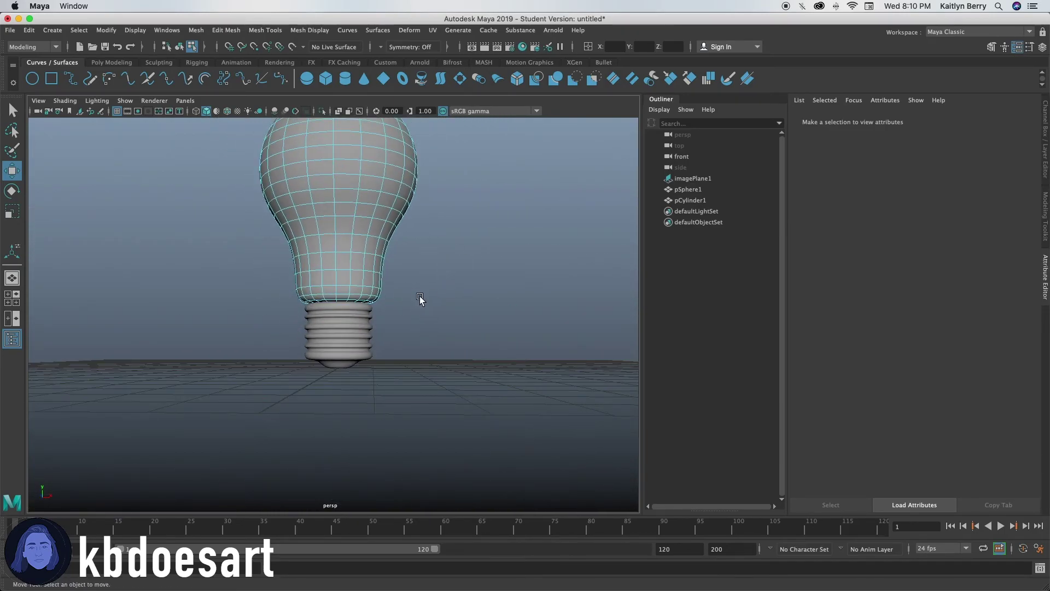
left_click_drag(476, 221, 374, 349, "alt")
- Turn off the cylinder's smooth mesh preview and bevel the edge loop around its flat bottom tip
left_click(387, 295)
right_click_drag(385, 278, 433, 247)
left_click(410, 275)
scroll(408, 280, "up", 4)
key("1")
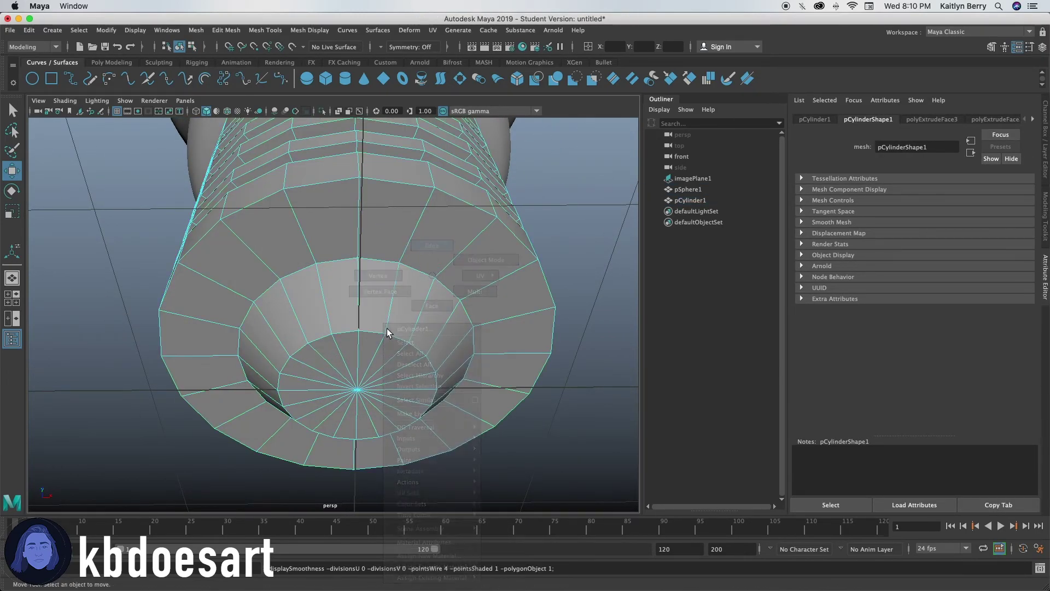
left_click(378, 332)
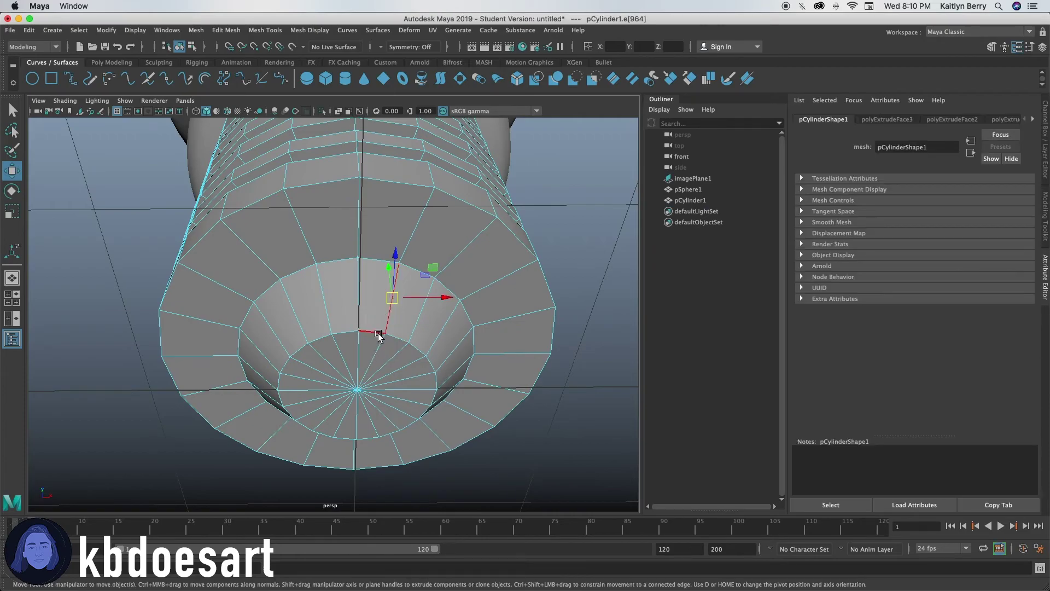
double_click(378, 333)
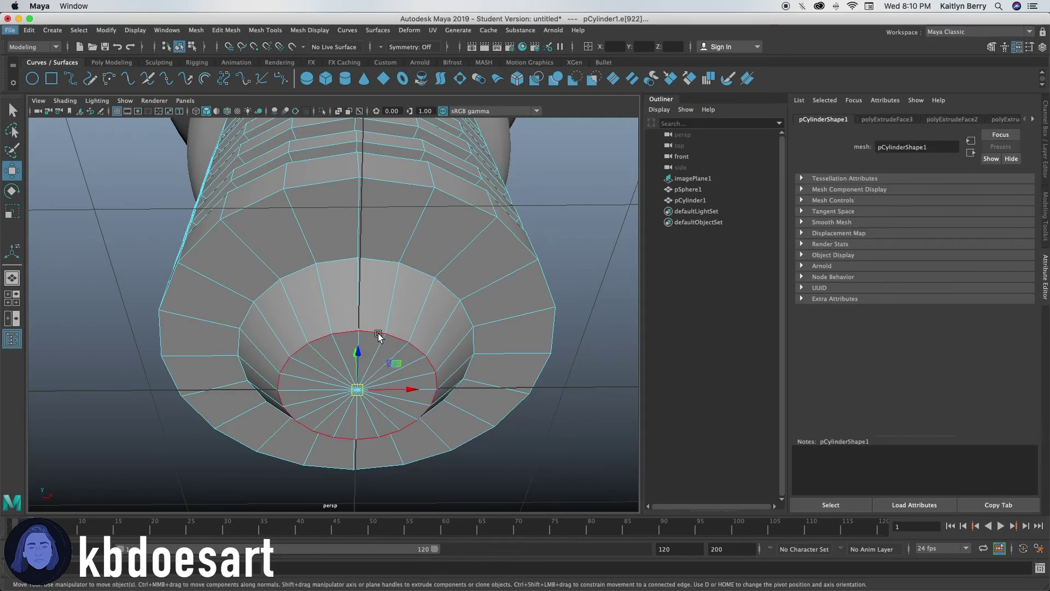
key("ctrl+b")
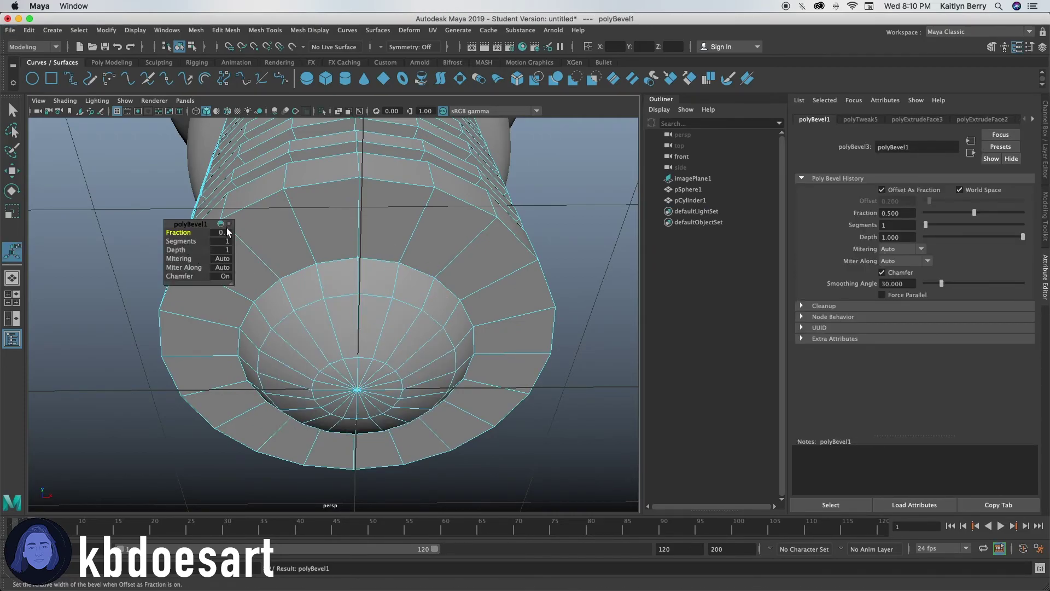
- Set the tip bevel to 2 segments, reduce its fraction and turn smooth mesh preview back on
left_click(225, 241)
type("2")
key("Return")
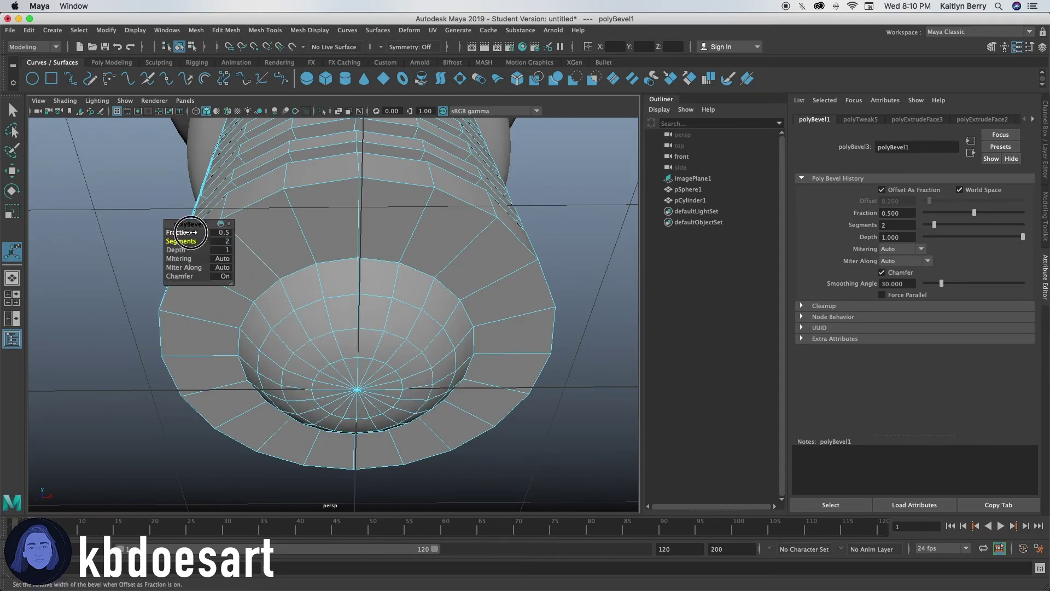
left_click_drag(180, 232, 164, 232)
key("3")
- Clear the selection and examine the complete light bulb from several angles in the perspective view
left_click_drag(438, 304, 370, 351, "alt")
middle_click_drag(386, 361, 382, 363, "alt")
left_click_drag(383, 363, 403, 334, "alt")
right_click_drag(506, 276, 241, 287, "alt")
middle_click_drag(412, 290, 423, 309, "alt")
left_click(478, 265)
right_click_drag(437, 244, 480, 222)
left_click(481, 222)
left_click_drag(389, 285, 431, 326, "alt")
left_click(385, 312)
left_click(396, 337)
left_click_drag(365, 314, 402, 286, "alt")
key("space")
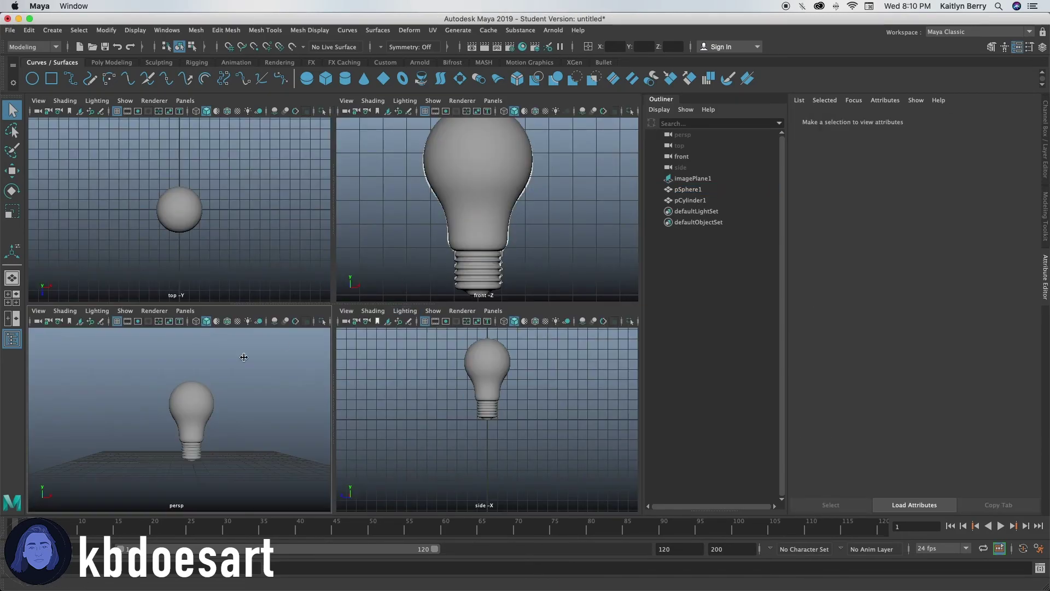
key("space")
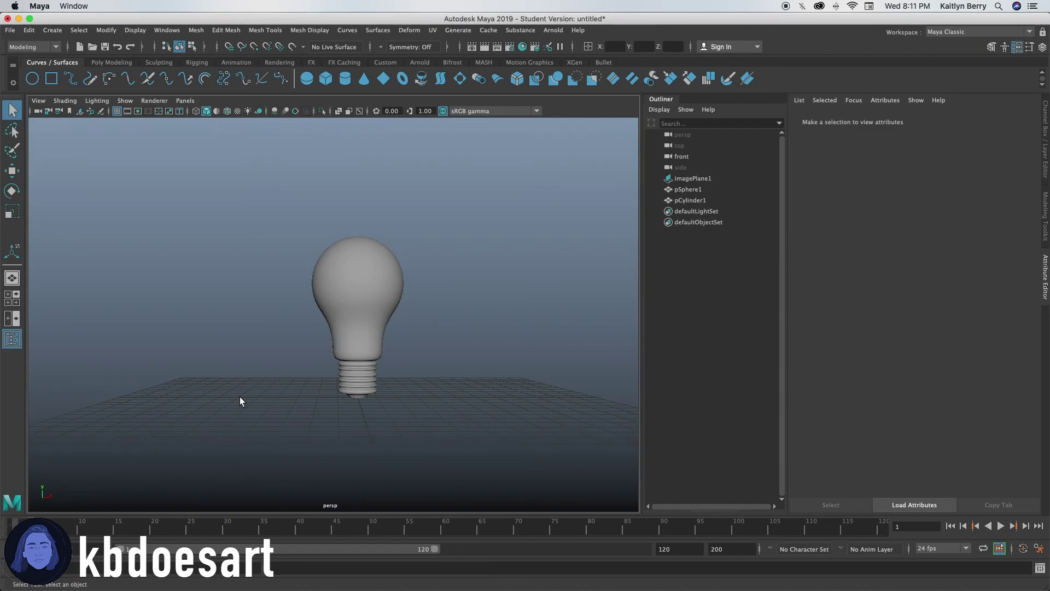